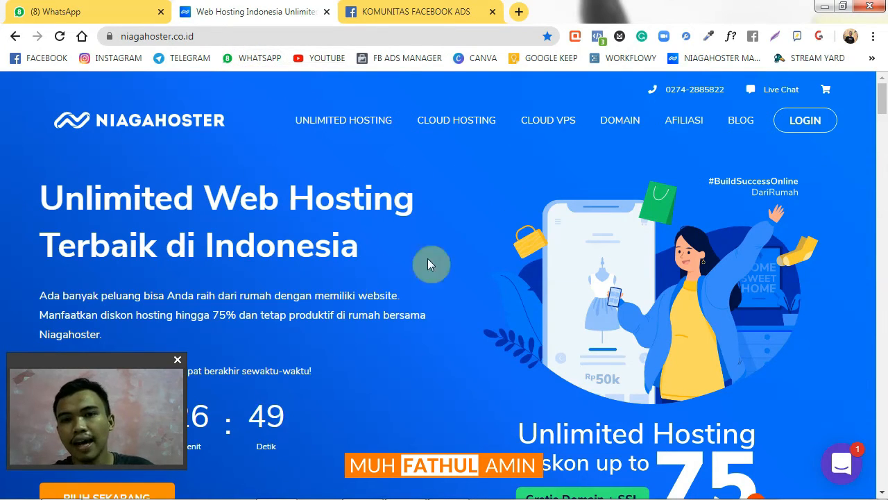
Scroll the homepage to the service cards: Unlimited Hosting Rp 10.000, Cloud Hosting, Cloud VPS, Domain
scroll(312, 226, down, 7)
scroll(340, 229, up, 7)
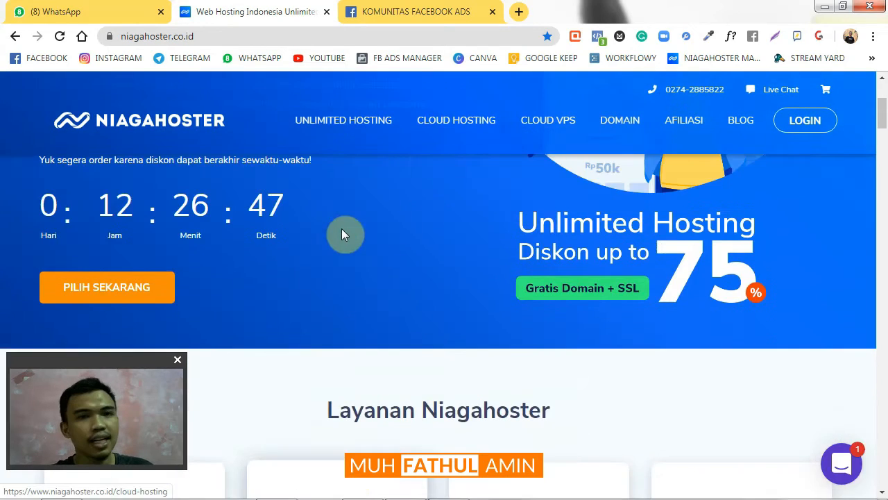
scroll(342, 222, down, 4)
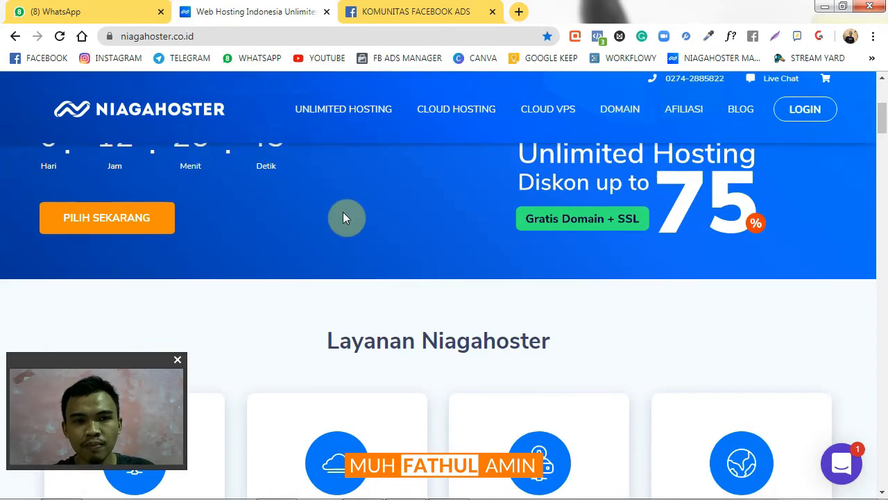
scroll(343, 218, down, 4)
scroll(343, 217, up, 1)
scroll(343, 217, down, 1)
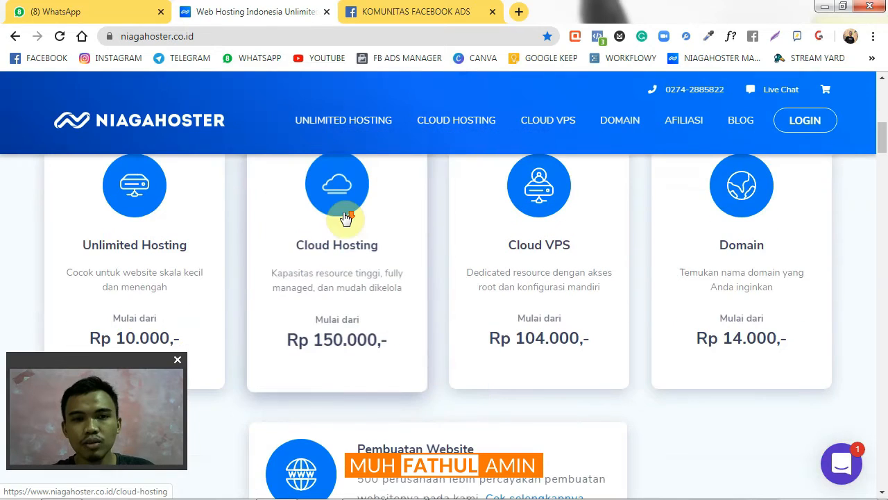
drag(144, 357, 144, 379)
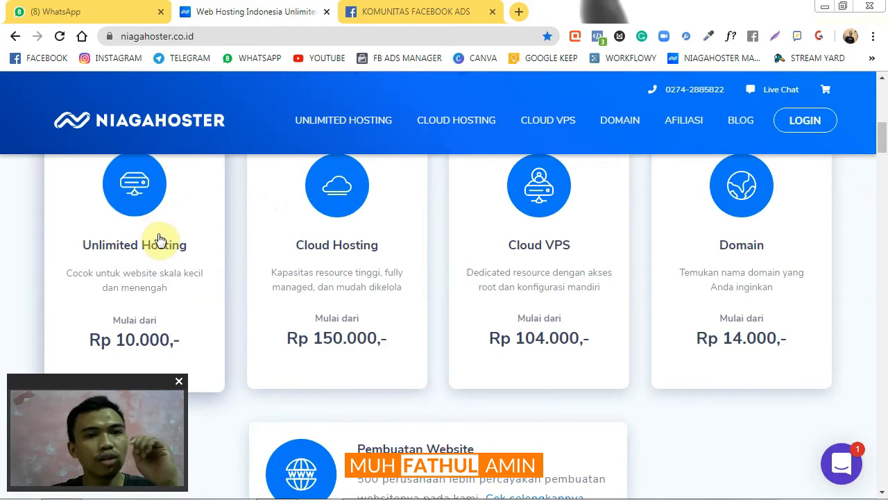
Open the Unlimited Hosting card to reach the hosting-indonesia product page
click(153, 266)
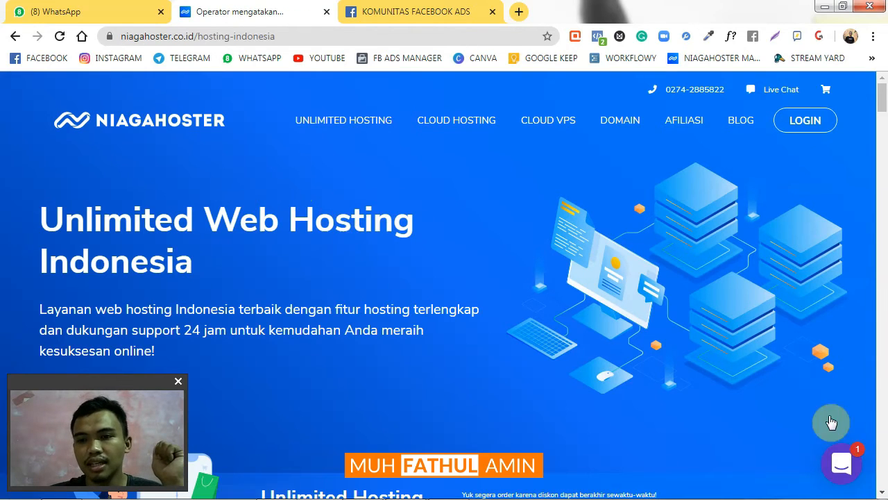
click(829, 445)
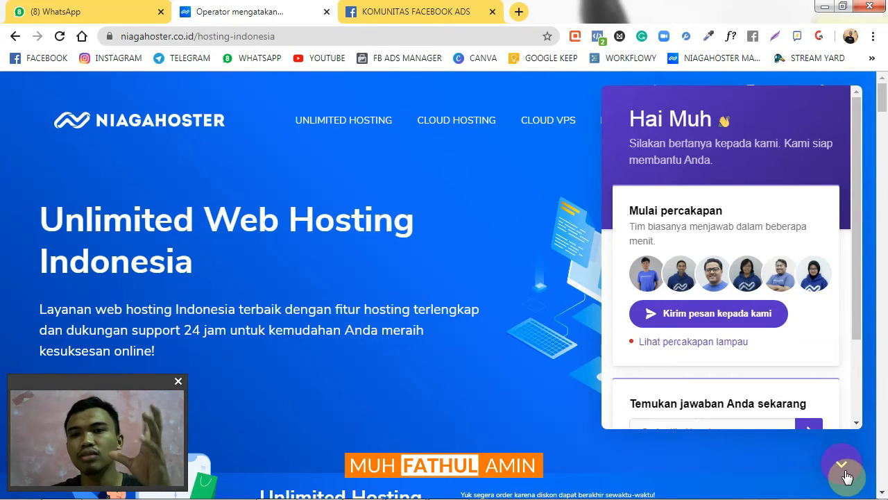
click(839, 464)
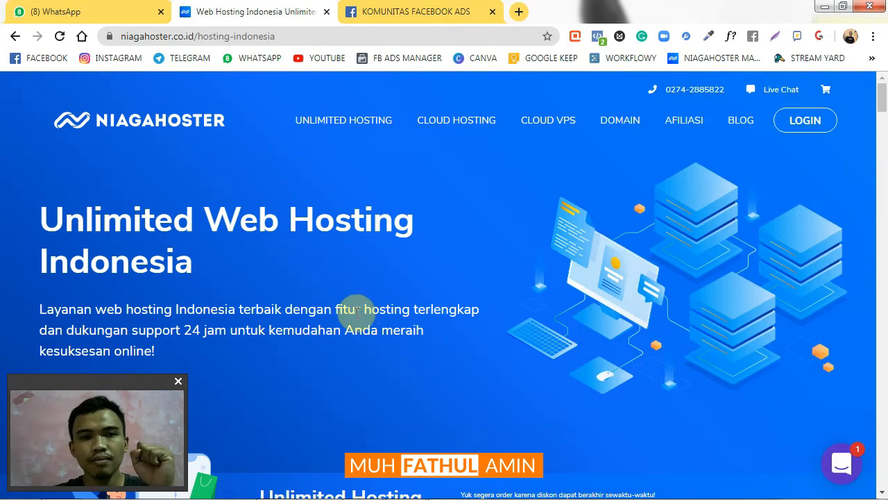
Scroll to the pricing cards: Bayi Rp 10.000, Pelajar Rp 40.223, Personal Rp 26.563, Bisnis Rp 85.724
scroll(235, 273, down, 3)
scroll(249, 254, up, 1)
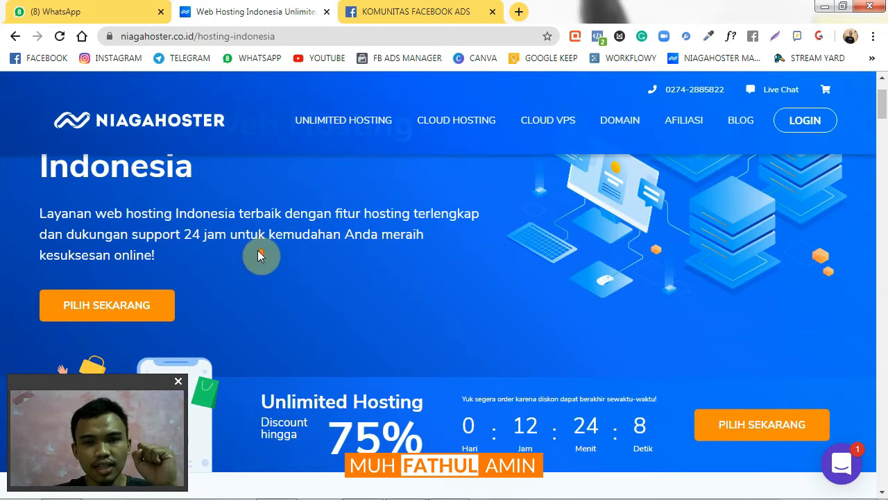
scroll(264, 250, down, 3)
scroll(270, 248, up, 2)
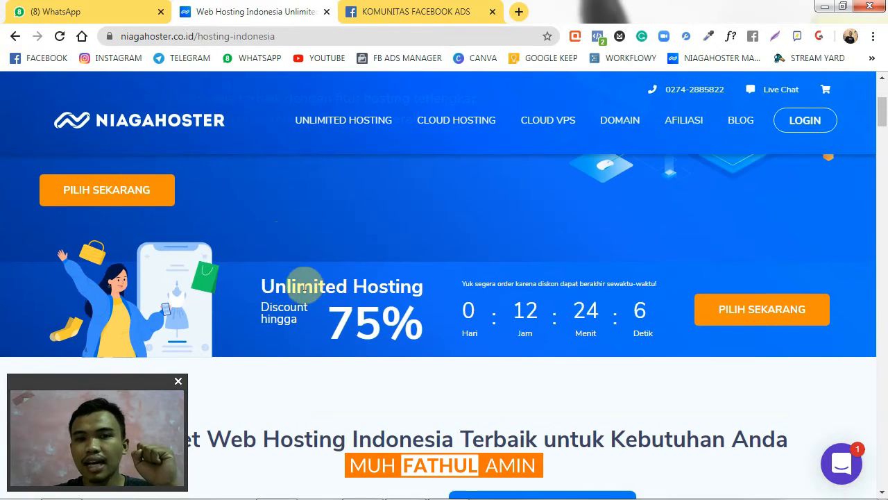
scroll(412, 331, down, 2)
scroll(414, 330, up, 1)
scroll(401, 313, down, 3)
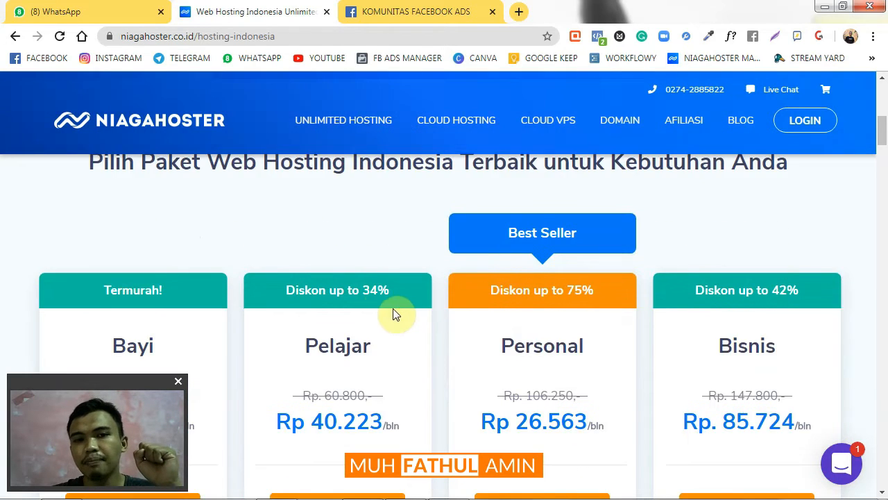
scroll(393, 315, down, 2)
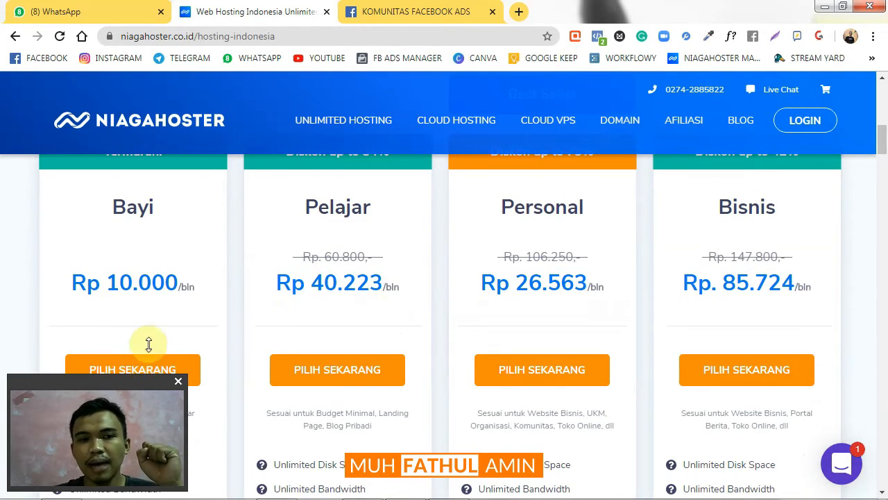
scroll(166, 322, up, 1)
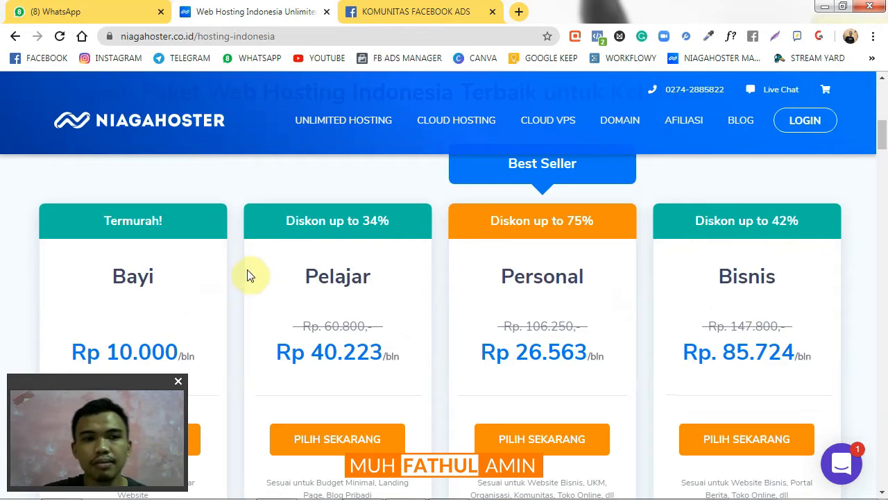
scroll(118, 204, down, 1)
scroll(128, 205, up, 2)
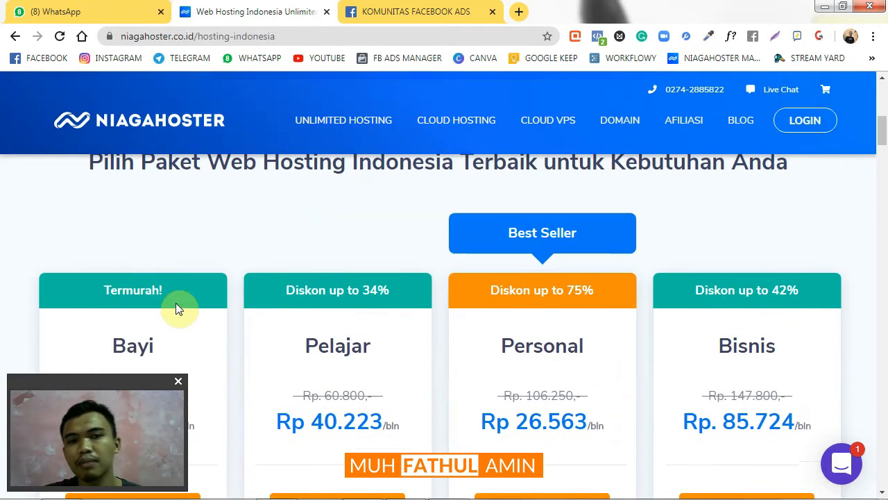
scroll(182, 308, down, 2)
scroll(160, 290, up, 1)
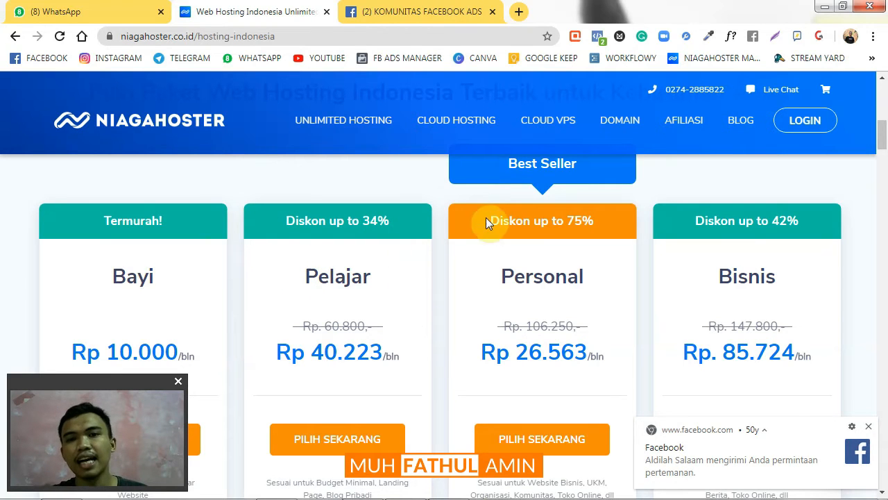
scroll(749, 284, down, 1)
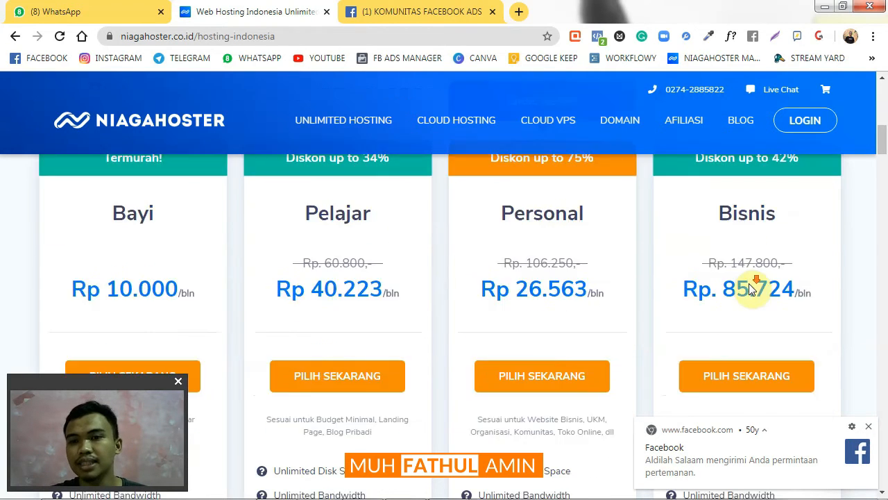
scroll(752, 288, down, 1)
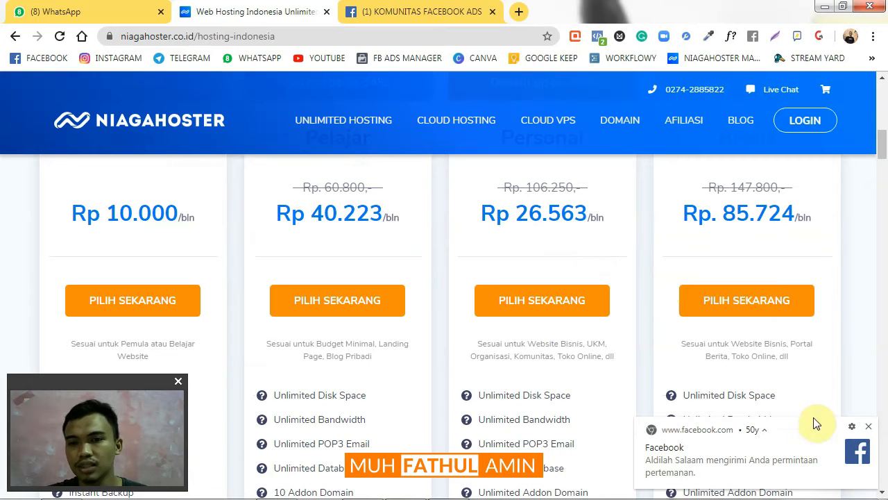
scroll(551, 325, up, 1)
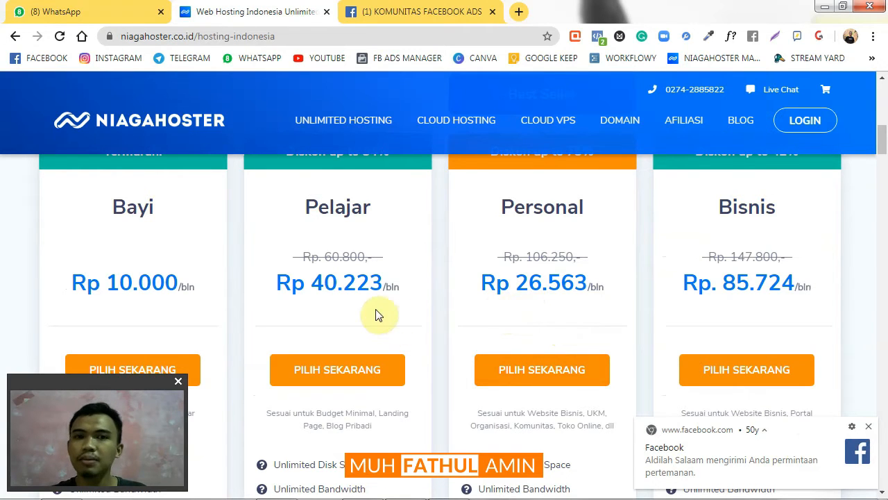
scroll(368, 291, up, 1)
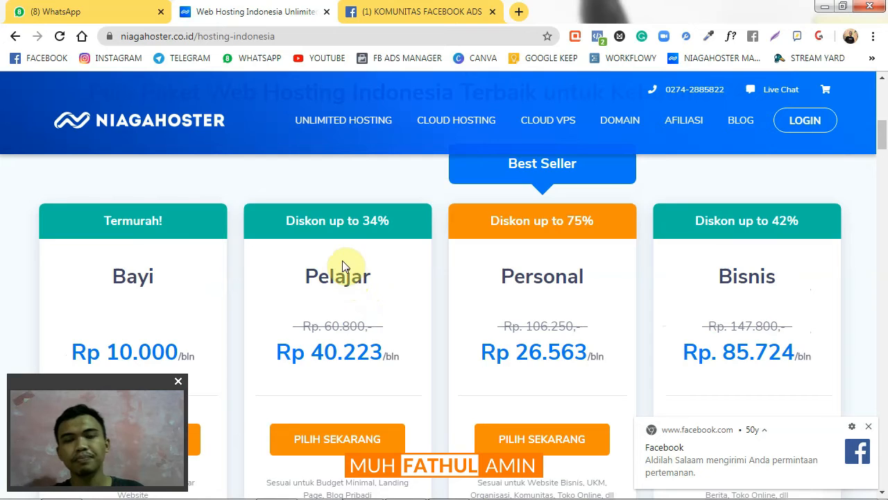
scroll(354, 263, down, 1)
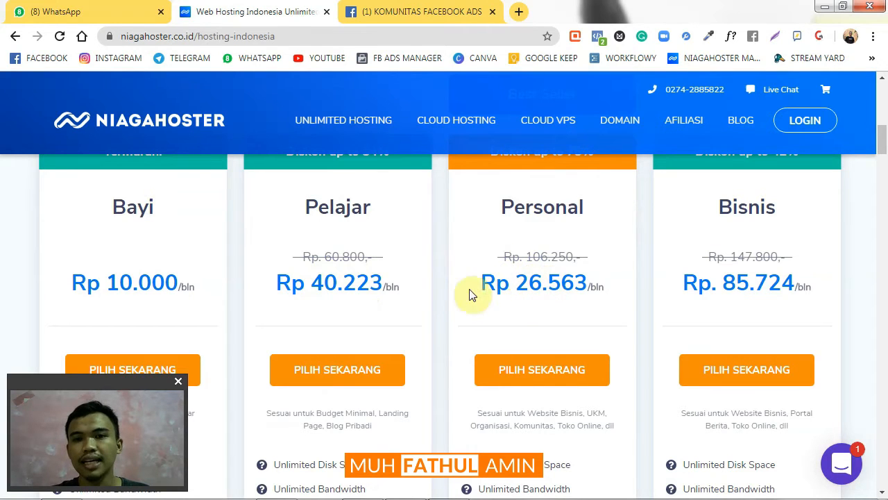
Scroll below the PILIH SEKARANG buttons to compare the plan feature lists
scroll(417, 302, up, 1)
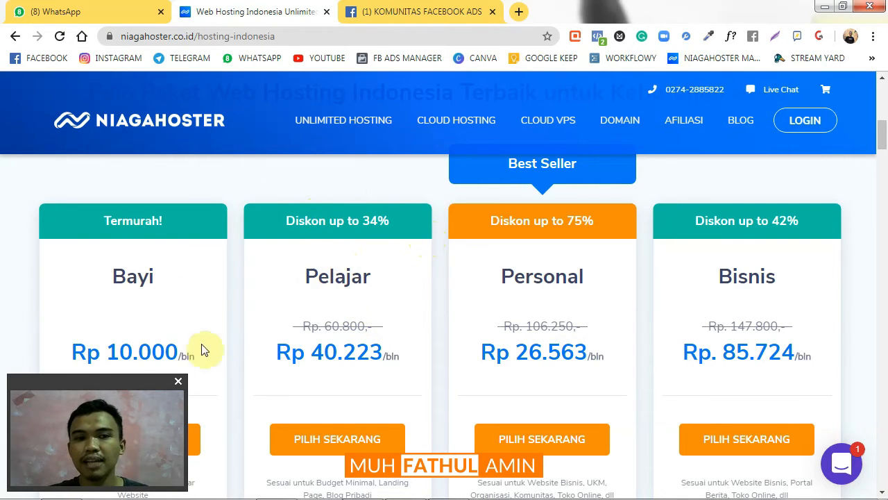
scroll(134, 257, down, 1)
scroll(138, 312, down, 3)
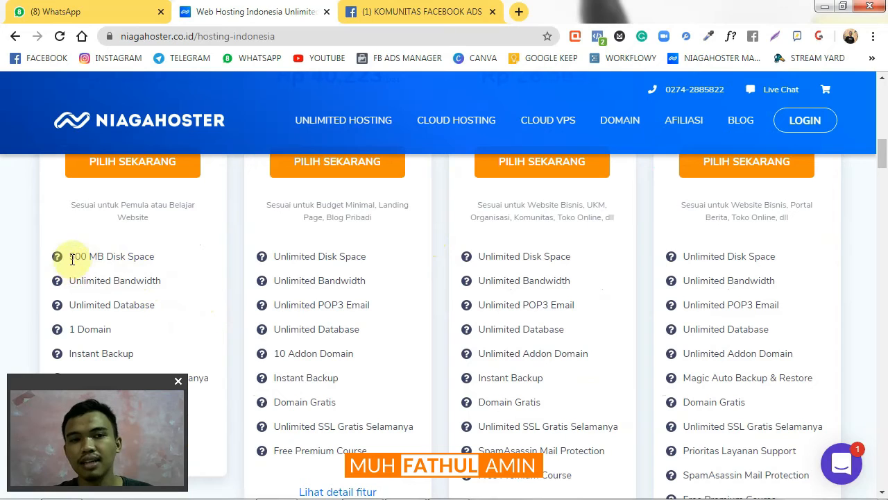
Highlight the Bayi plan's 500 MB disk space limit while comparing plans
drag(70, 256, 91, 263)
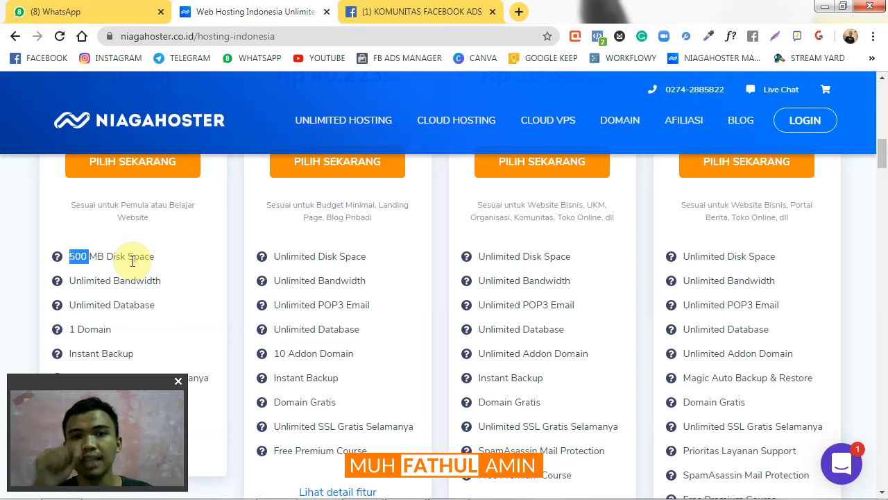
scroll(257, 257, up, 3)
scroll(282, 269, down, 4)
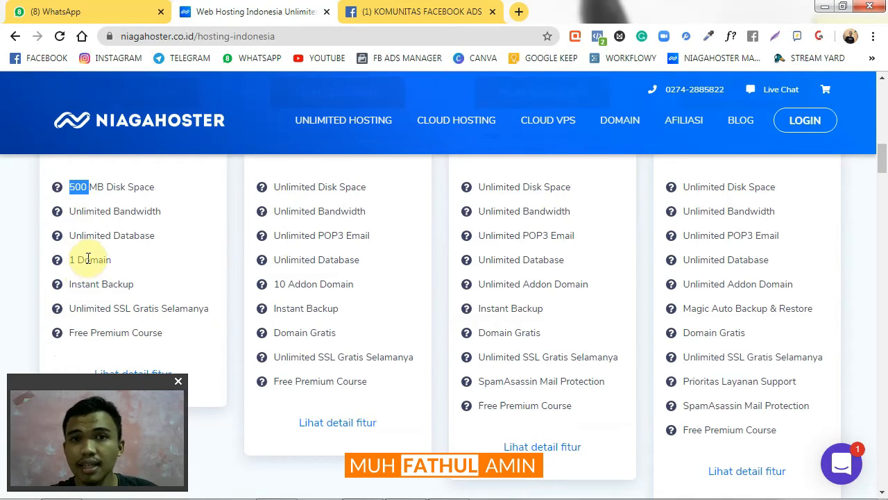
scroll(80, 263, up, 4)
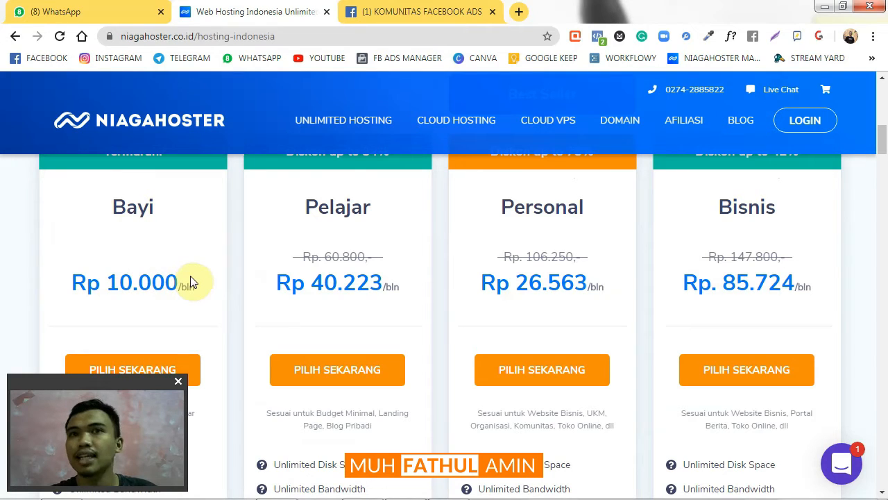
scroll(176, 280, down, 1)
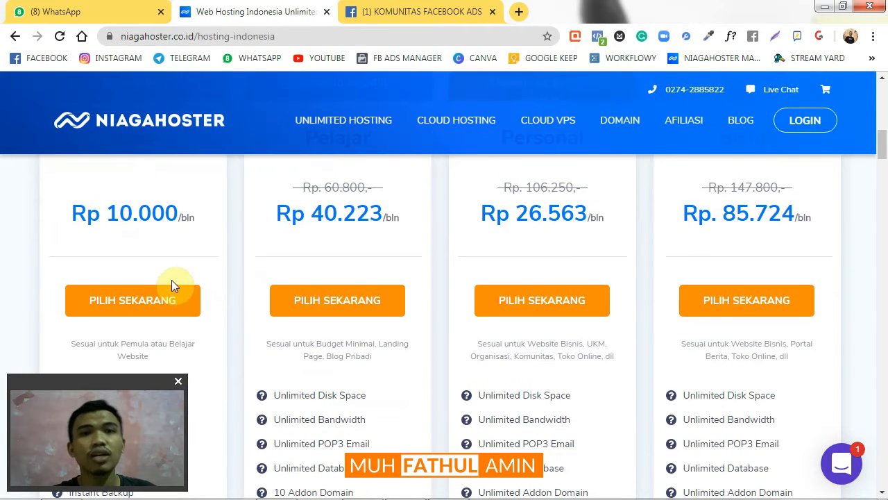
scroll(278, 250, down, 1)
scroll(319, 229, up, 2)
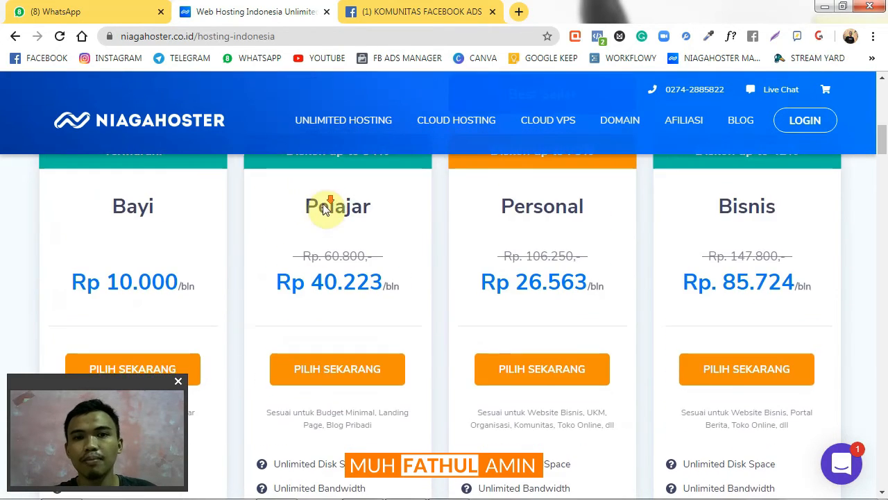
scroll(324, 208, down, 3)
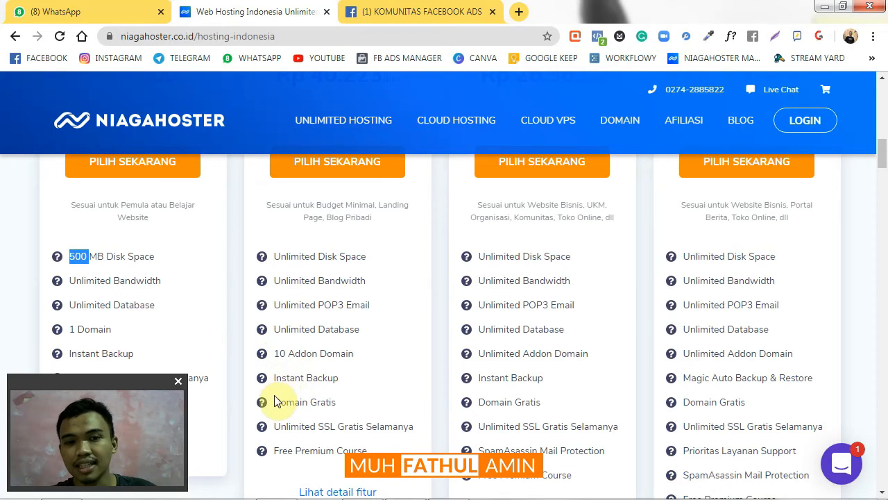
Point out Pelajar's free domain feature and order the Pelajar hosting package
drag(272, 402, 347, 406)
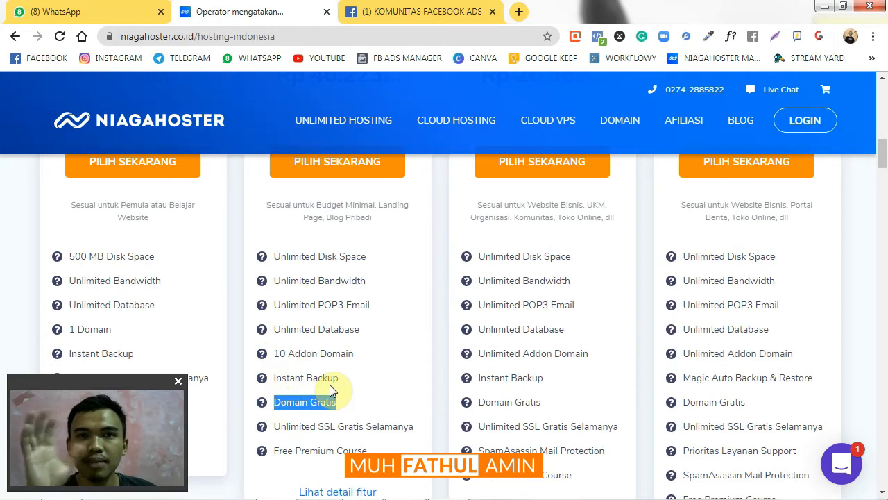
scroll(343, 264, up, 2)
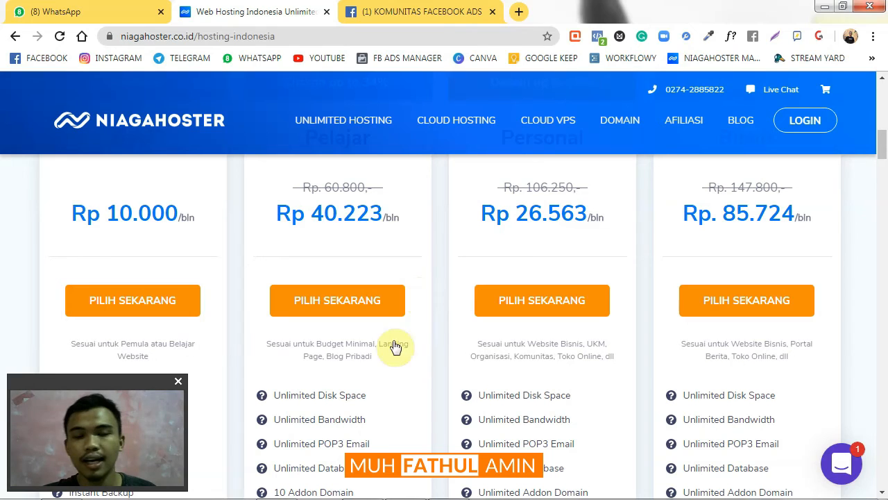
click(360, 308)
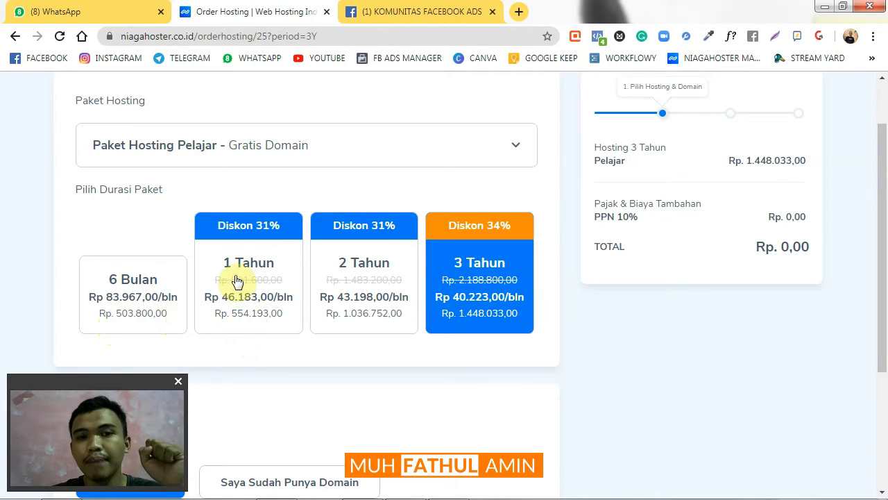
Switch the Pelajar order duration to 1 Tahun at Rp 554.193,00
scroll(232, 276, down, 1)
scroll(229, 268, up, 1)
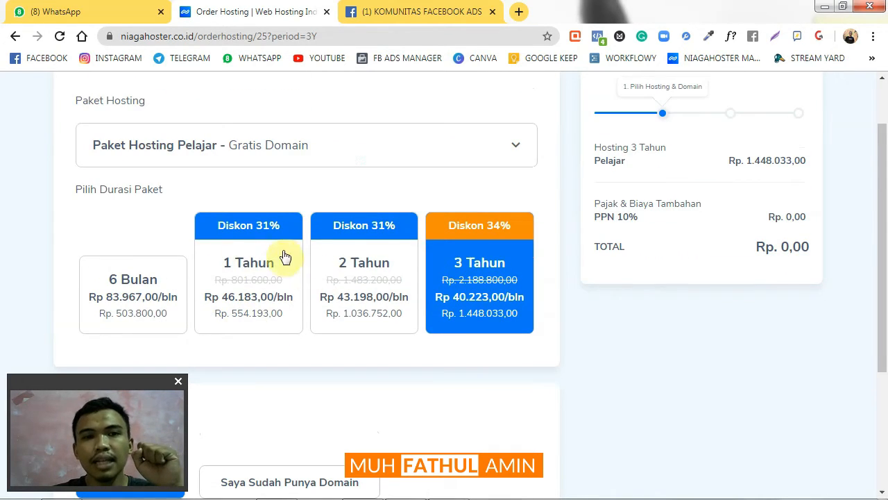
click(271, 292)
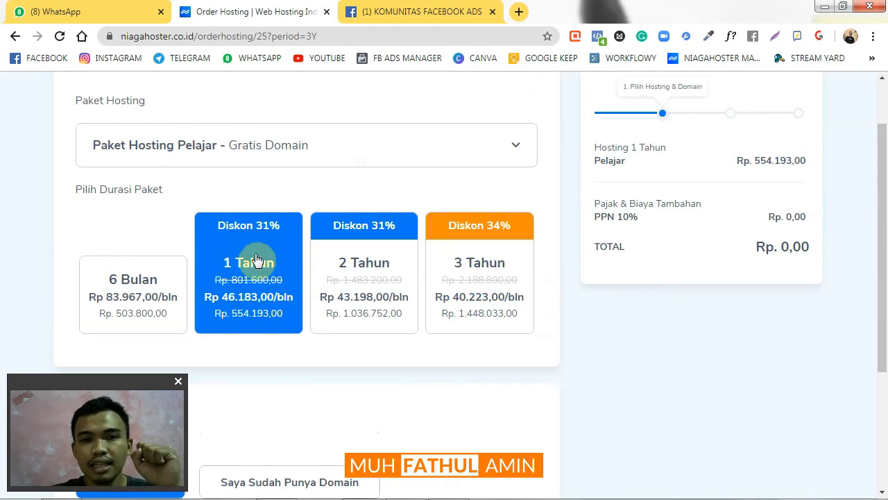
Check the Paket Hosting list, leaving Pelajar unchanged, and move down to Pilih Domain
scroll(255, 263, down, 1)
scroll(254, 262, down, 1)
scroll(252, 264, up, 1)
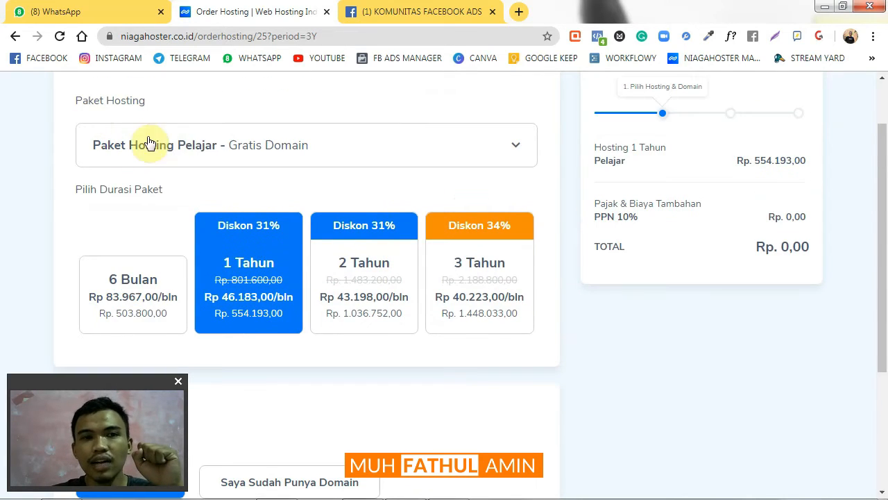
click(210, 149)
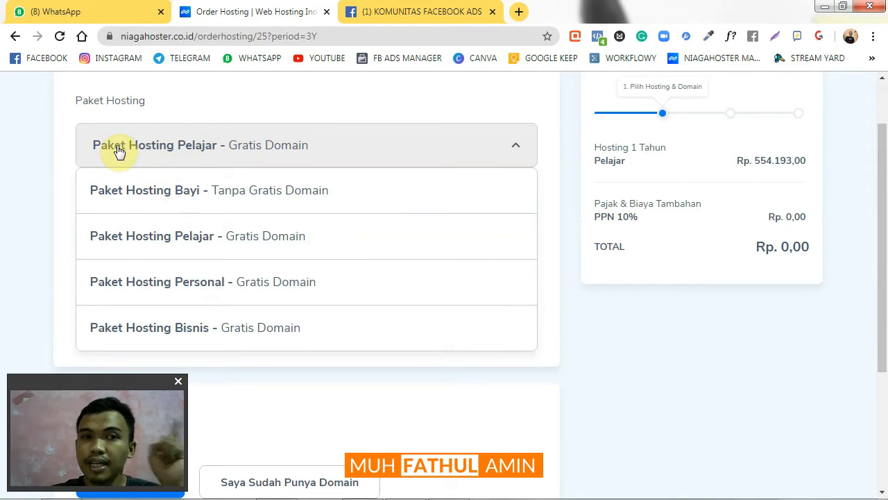
click(211, 106)
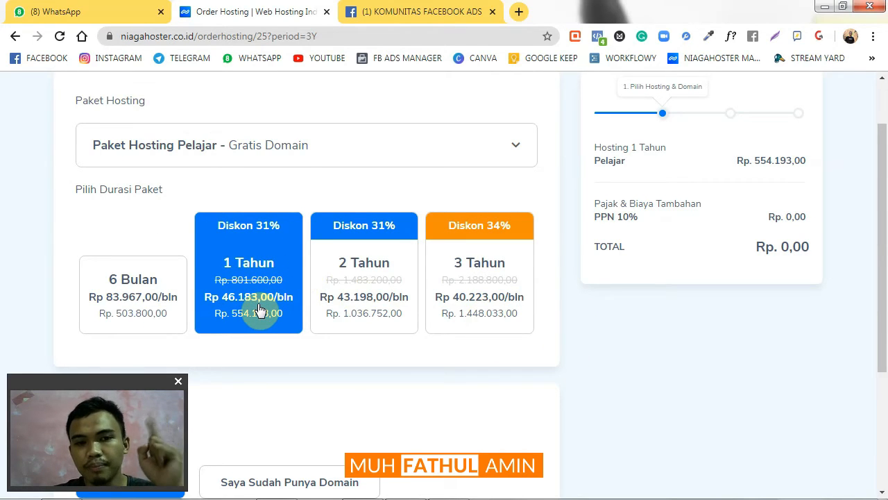
scroll(259, 310, down, 3)
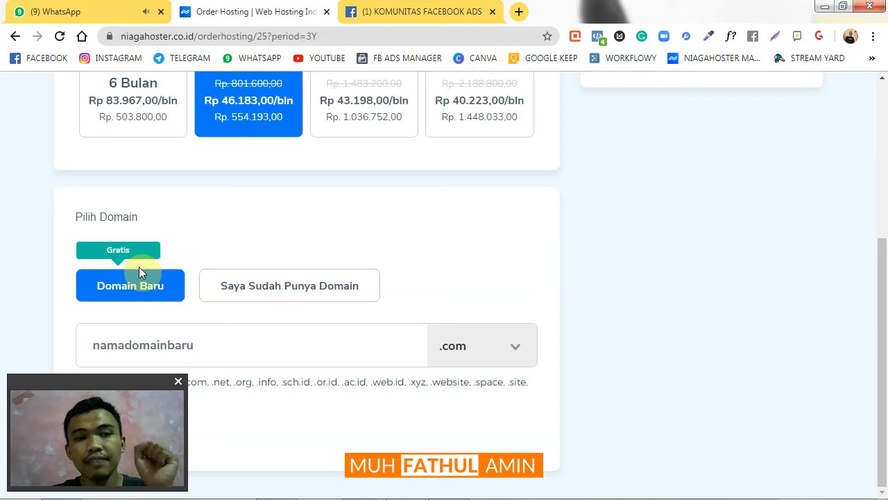
Enter fatulganteng as the new domain name, keeping the .com extension
click(169, 345)
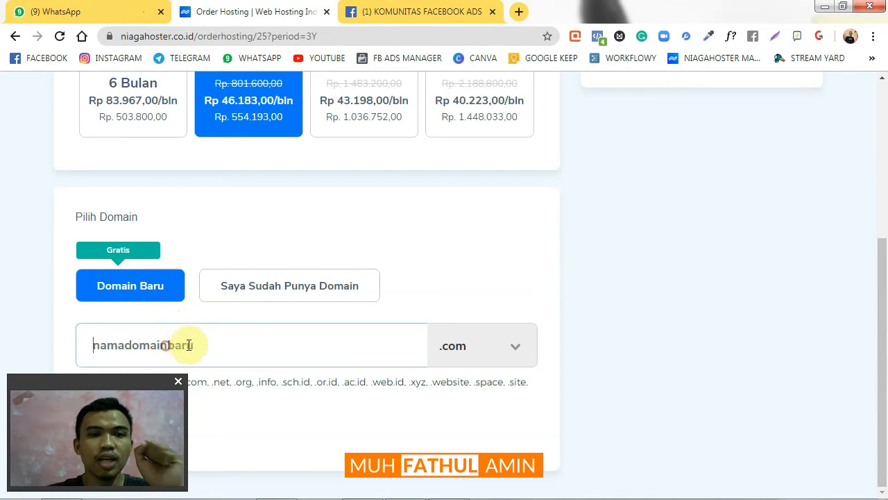
click(199, 345)
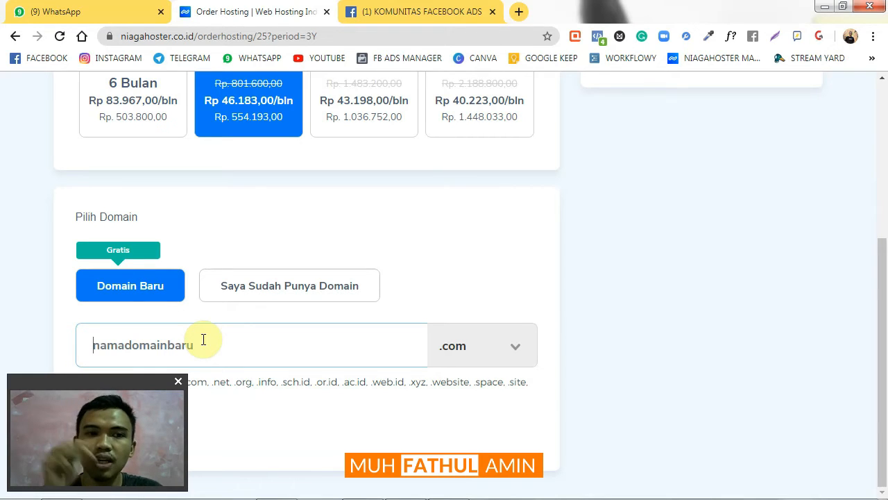
text(m)
key(BackSpace)
text(fatul)
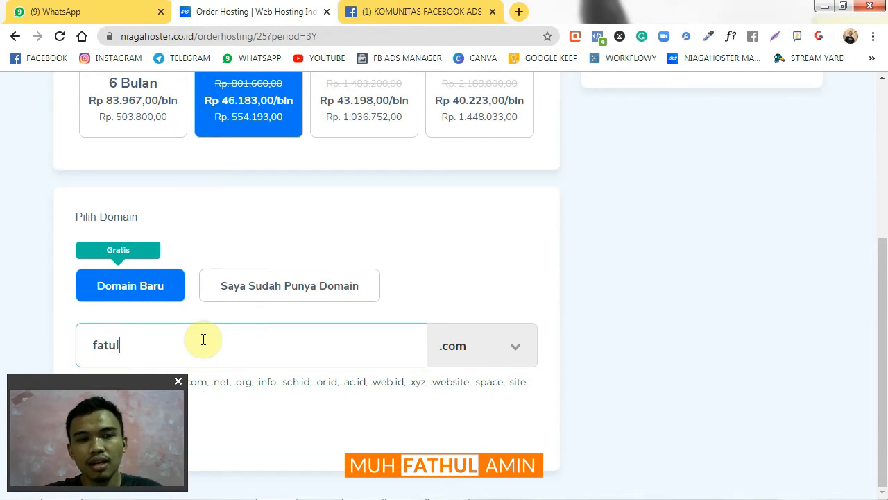
text(ganteng)
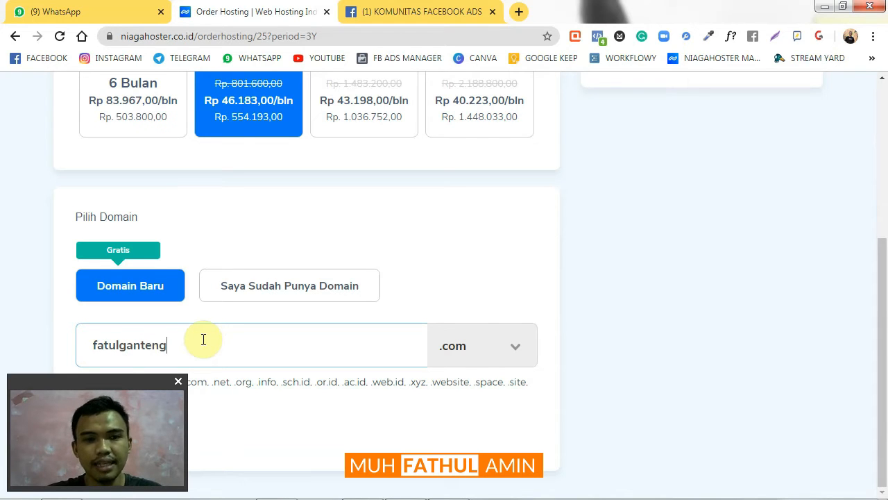
click(407, 281)
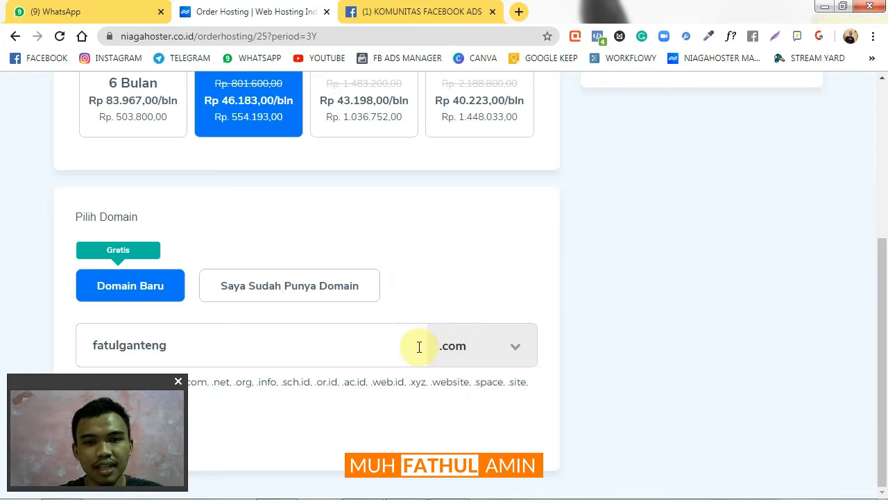
drag(100, 381, 778, 382)
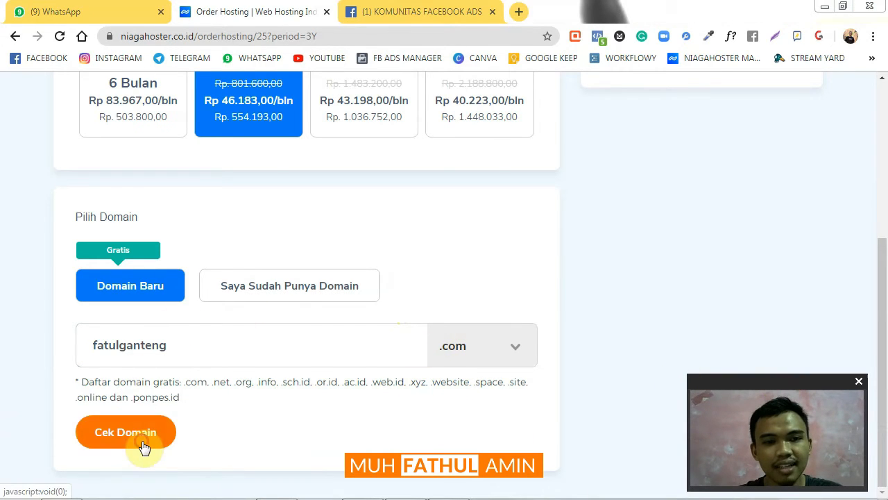
Check fatulganteng.com; it is available and free (Rp 0,00) for 1 Tahun
click(144, 433)
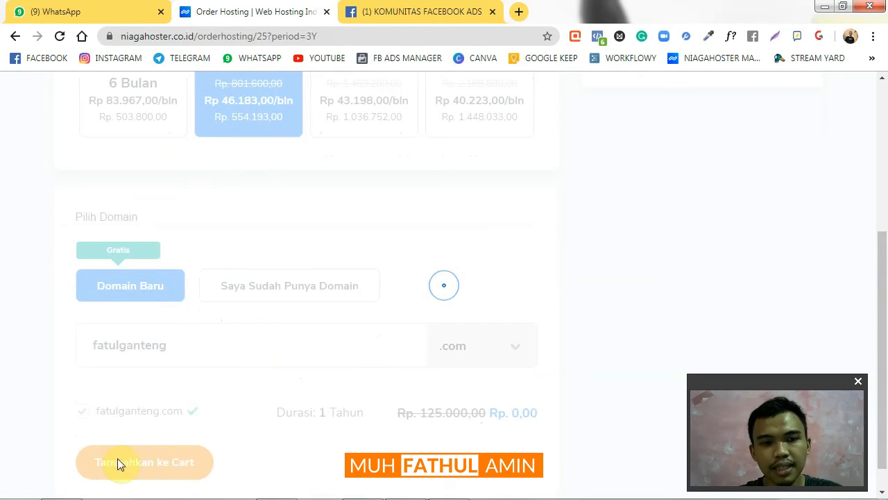
scroll(145, 467, down, 4)
scroll(86, 216, up, 3)
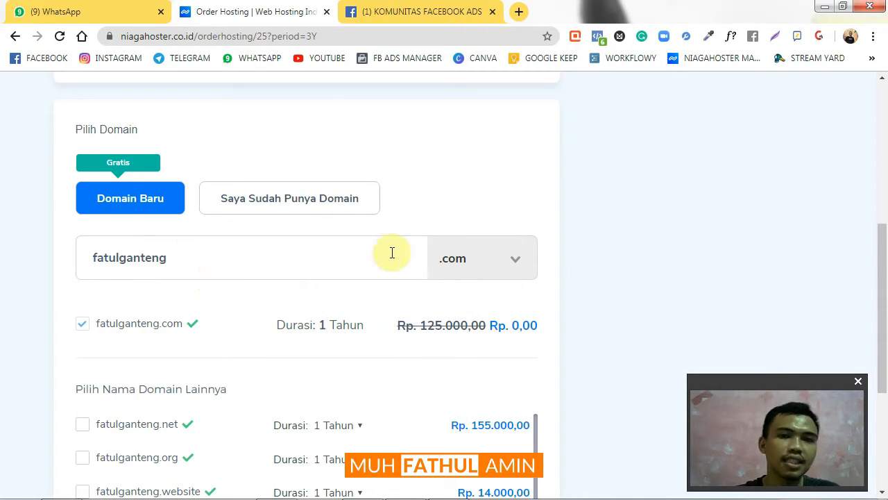
Review the extension list (.net Rp 155.000,00, .org Rp 175.000,00) and keep .com
click(517, 264)
scroll(509, 340, down, 1)
scroll(509, 344, up, 1)
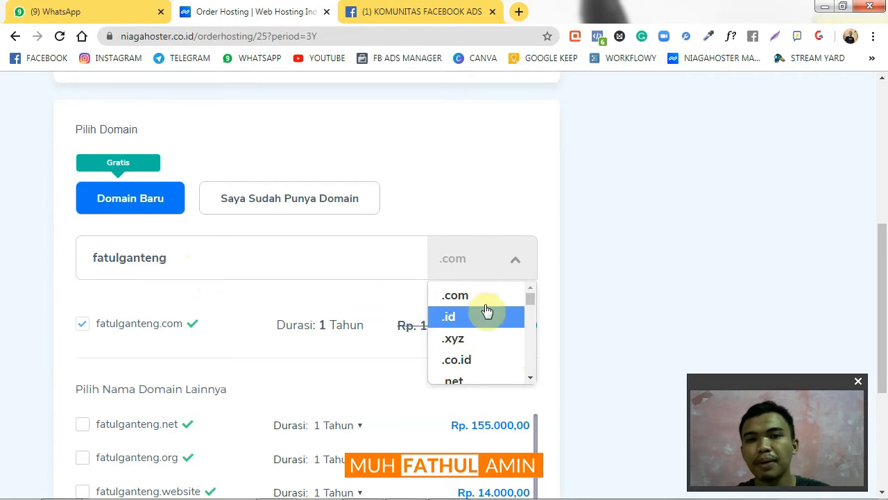
scroll(486, 312, down, 2)
scroll(487, 315, up, 2)
scroll(487, 316, down, 1)
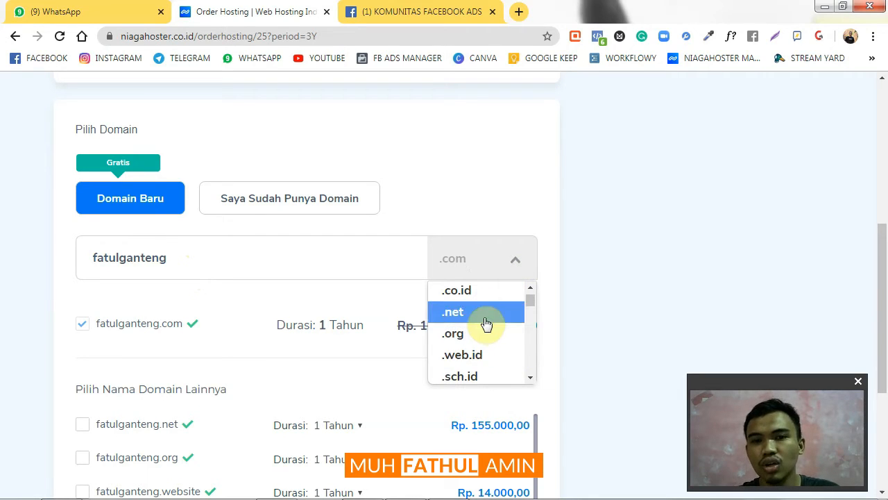
scroll(478, 336, down, 1)
scroll(476, 331, up, 2)
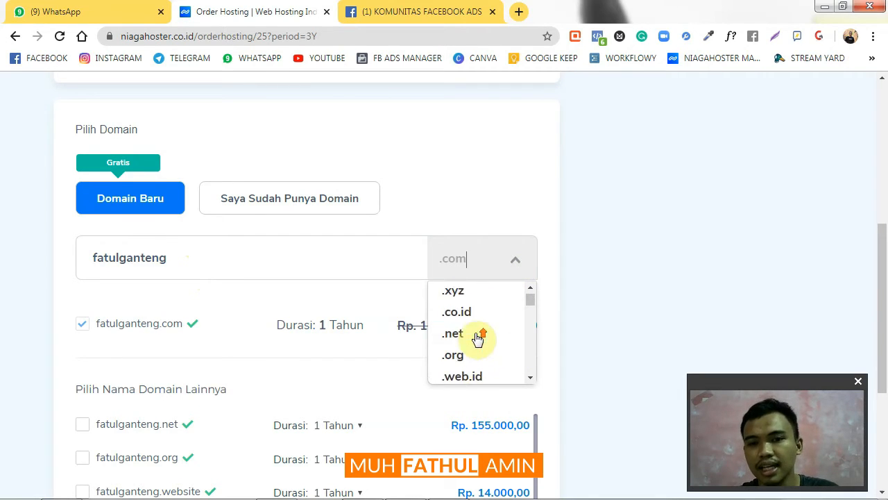
scroll(470, 320, up, 2)
scroll(472, 316, down, 5)
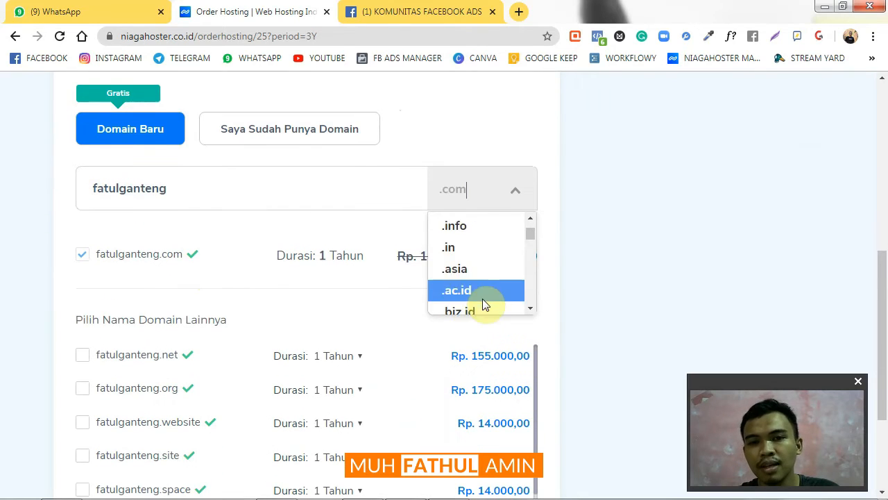
scroll(518, 270, up, 6)
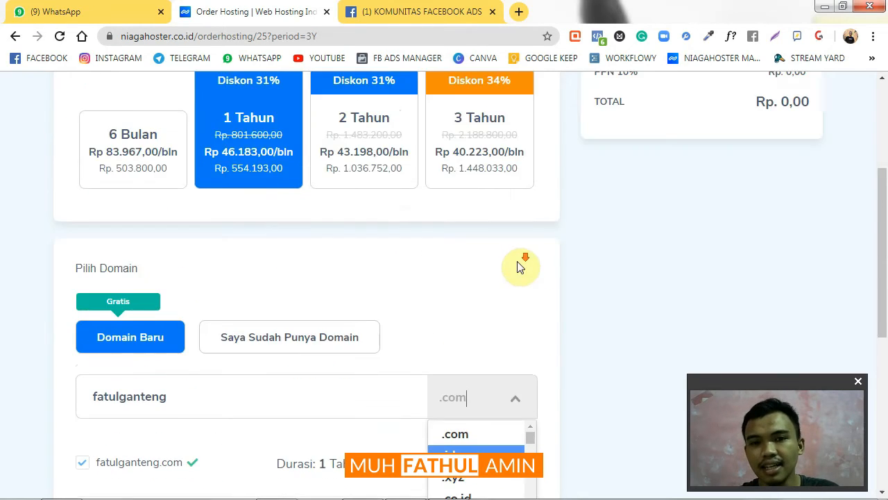
scroll(524, 257, down, 2)
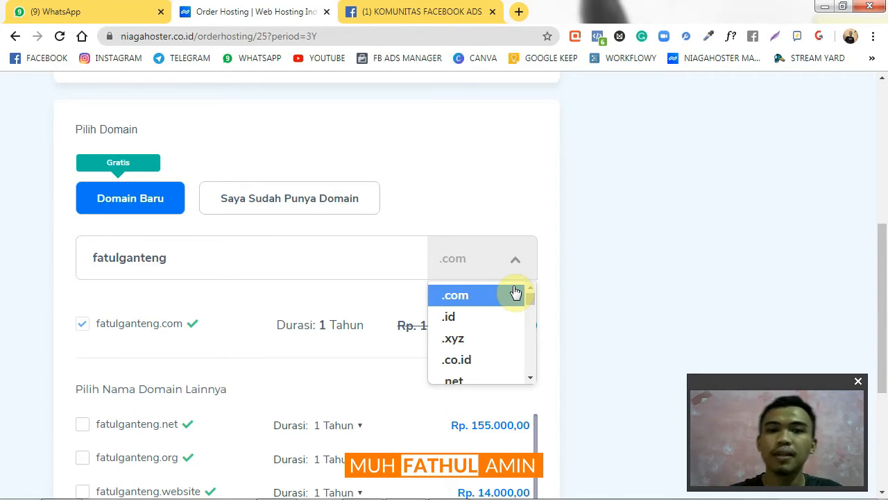
click(512, 259)
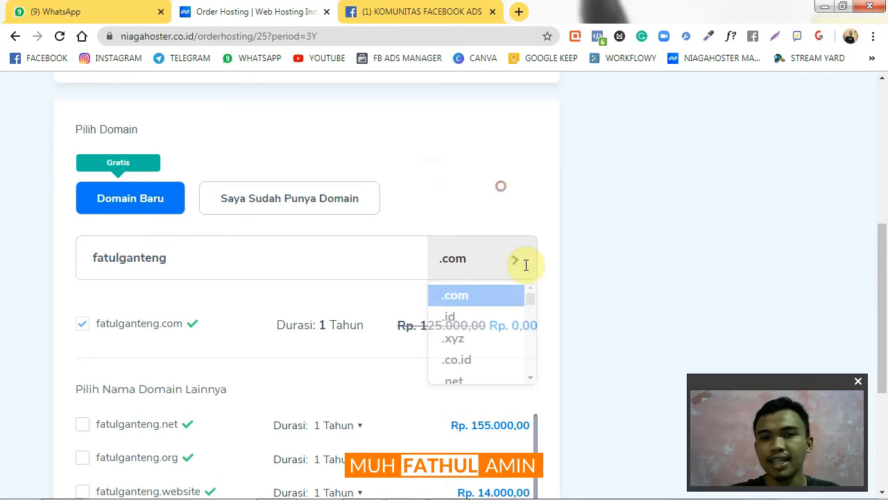
scroll(487, 179, down, 1)
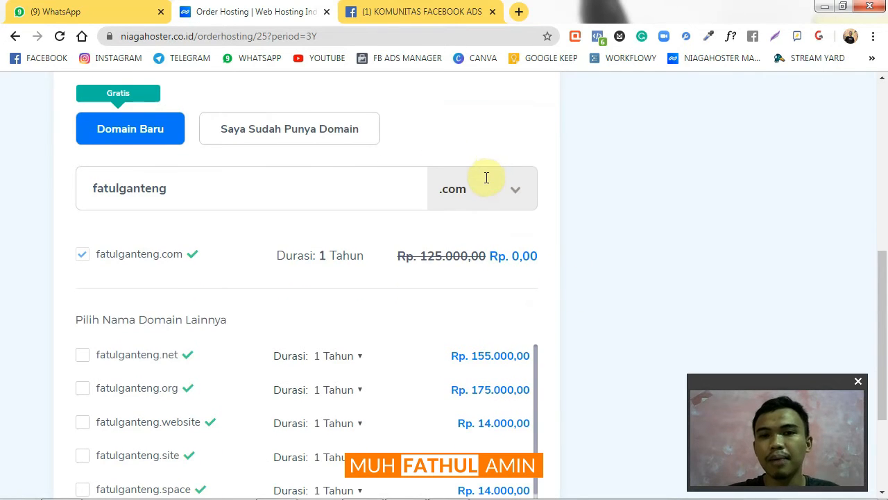
scroll(472, 243, down, 2)
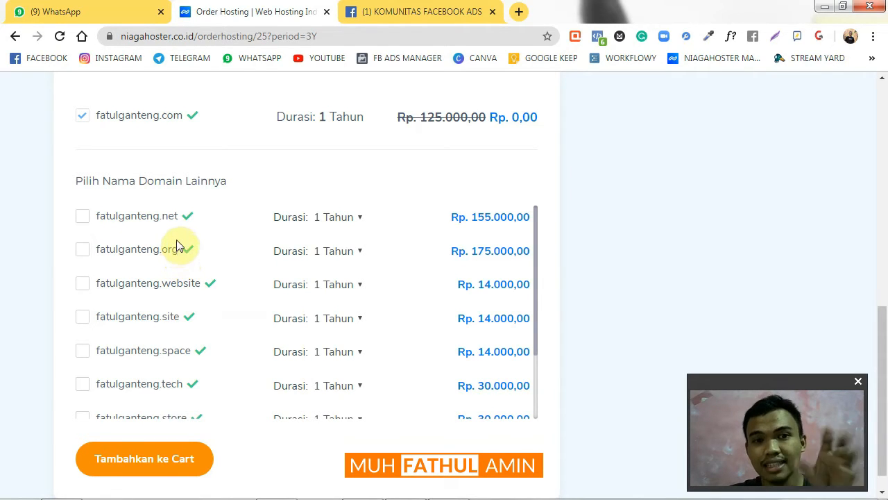
scroll(159, 274, down, 1)
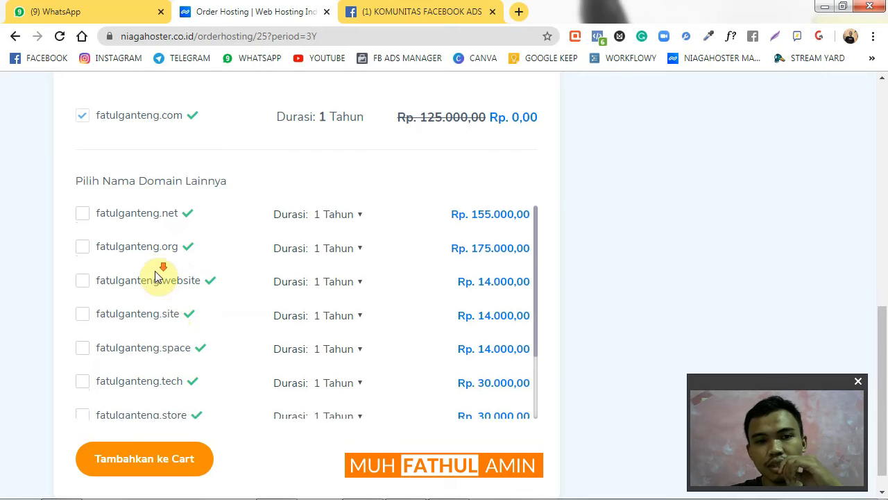
scroll(166, 292, down, 1)
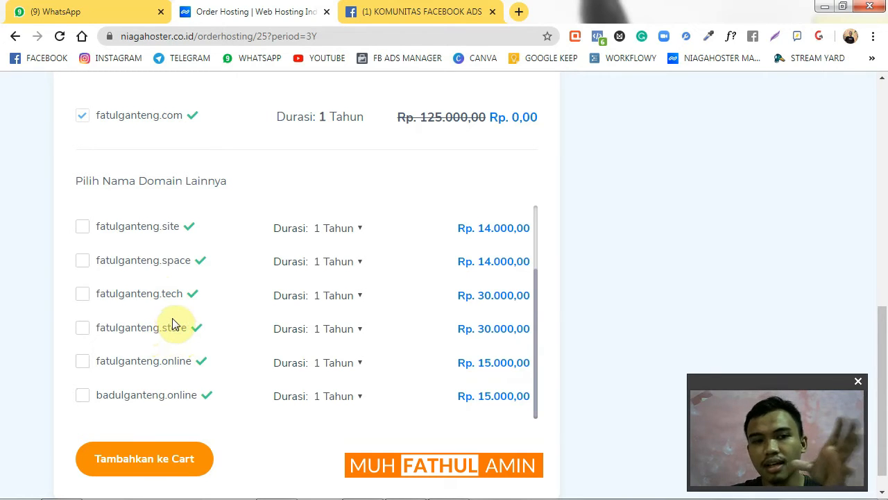
scroll(177, 307, up, 3)
scroll(172, 363, down, 4)
scroll(169, 321, up, 1)
scroll(174, 329, down, 1)
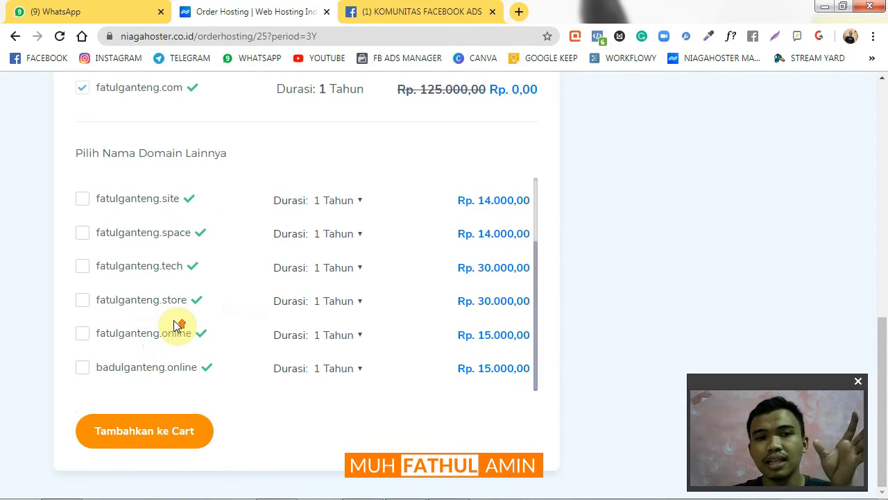
scroll(179, 321, up, 3)
scroll(189, 304, up, 2)
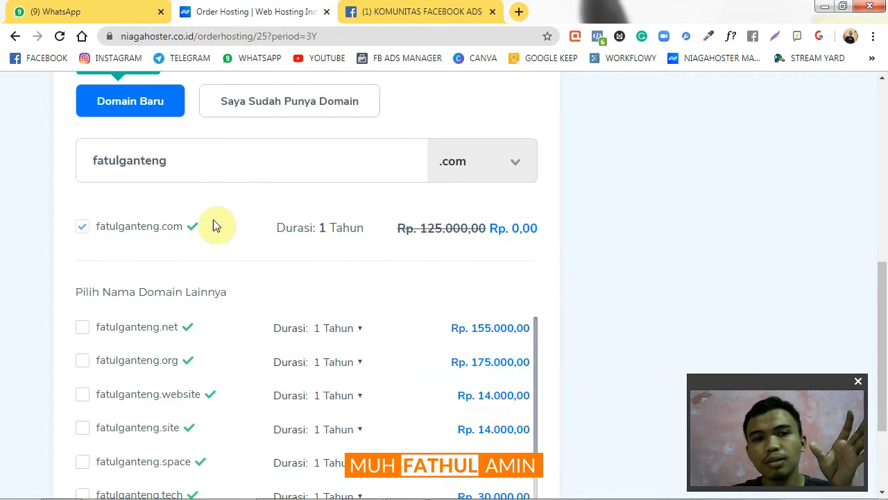
click(494, 159)
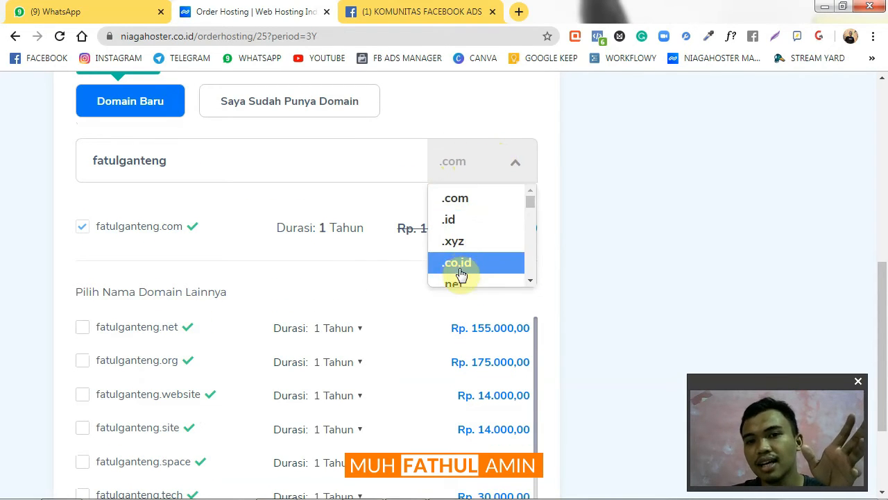
scroll(463, 273, down, 10)
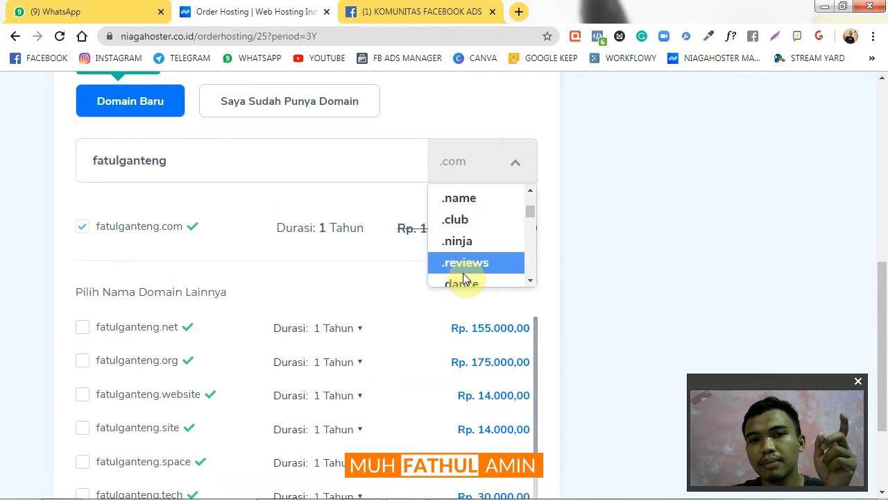
drag(530, 218, 516, 182)
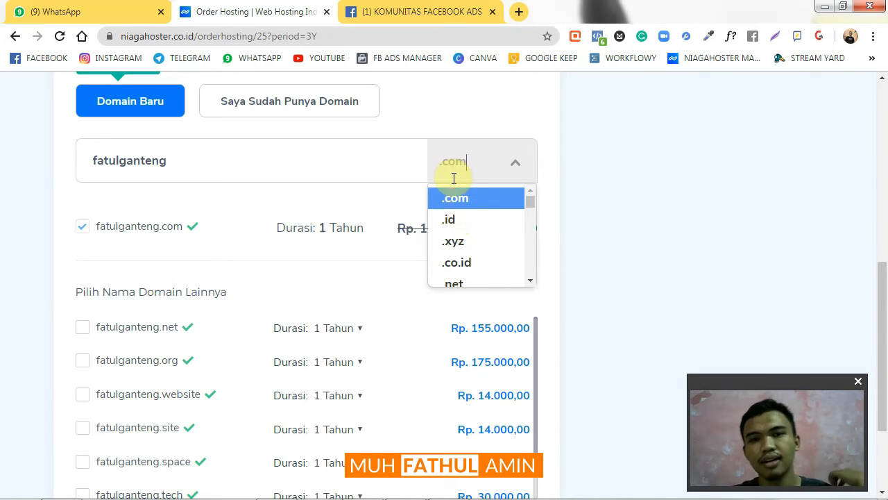
click(467, 129)
scroll(418, 194, down, 2)
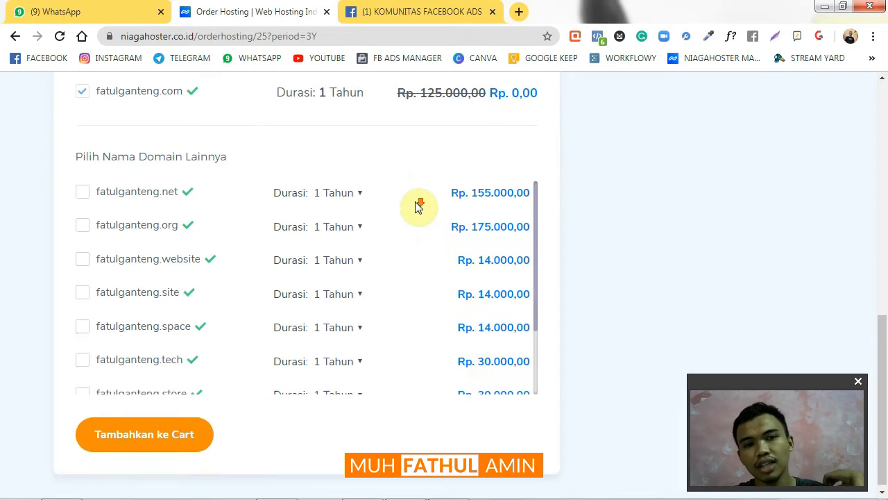
Add fatulganteng.com to the cart alongside the Pelajar hosting
click(174, 435)
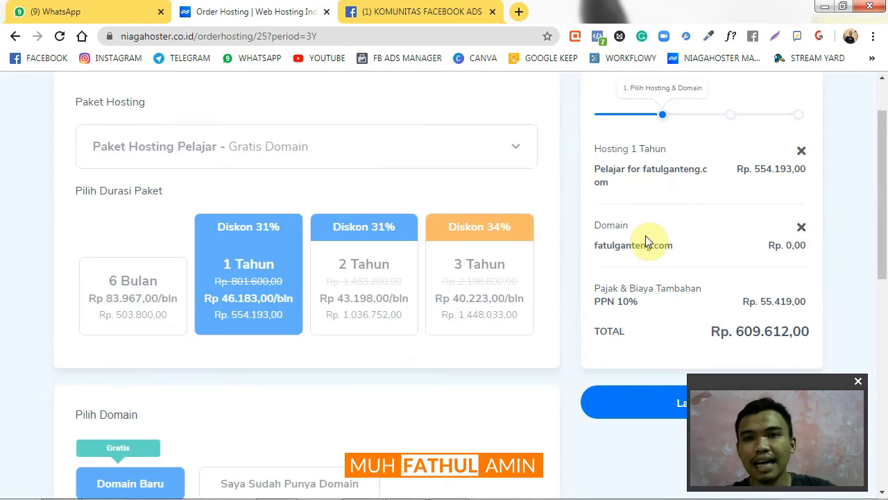
scroll(659, 184, up, 1)
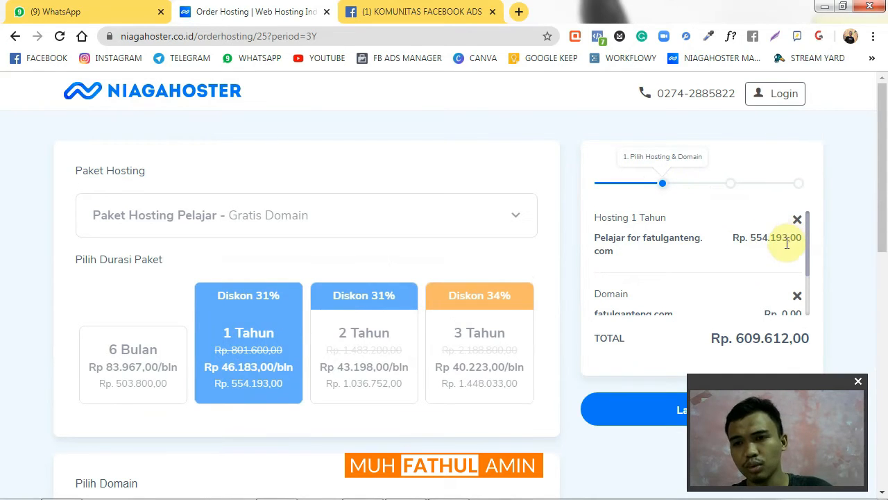
scroll(778, 242, down, 2)
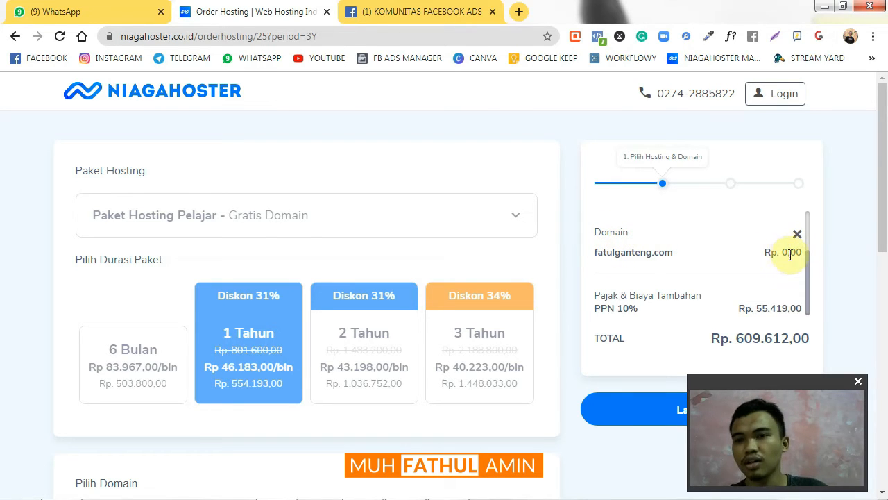
scroll(768, 261, down, 1)
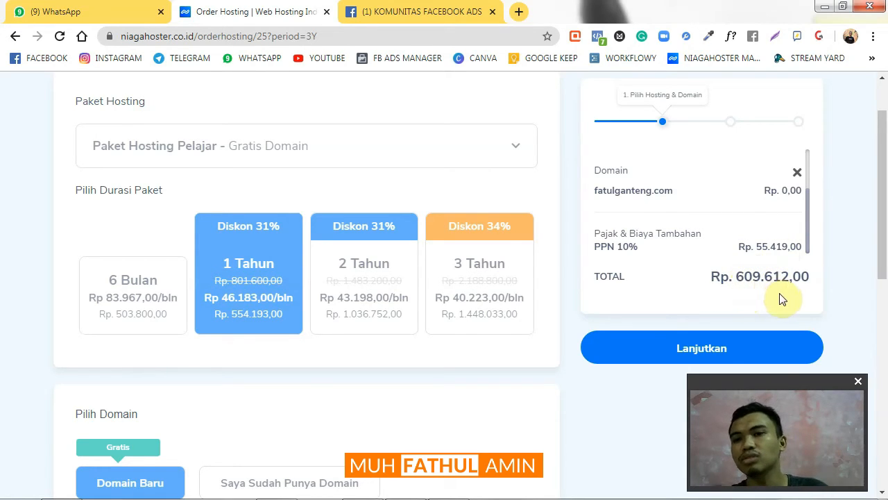
Review the summary: Pelajar 1 Tahun, free .com, PPN Rp 55.419,00, total Rp 609.612,00
scroll(722, 243, down, 2)
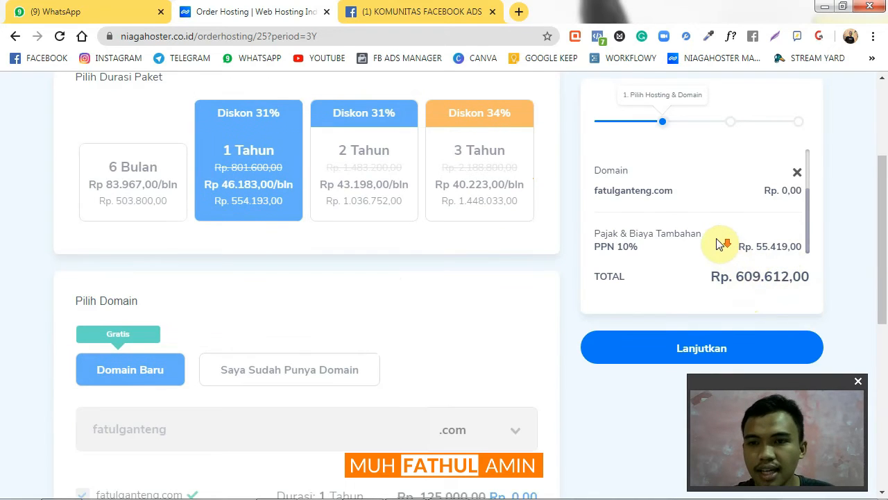
scroll(718, 246, up, 2)
scroll(573, 242, up, 2)
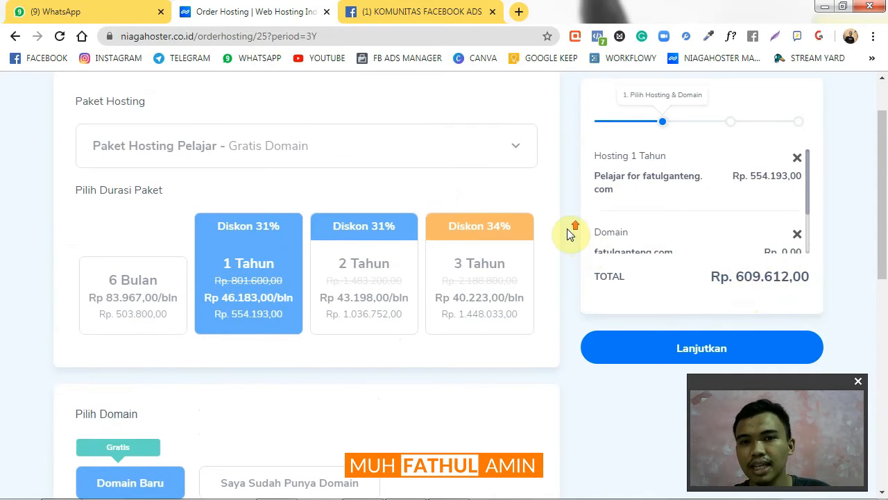
scroll(752, 207, down, 2)
scroll(753, 204, up, 2)
scroll(744, 213, down, 2)
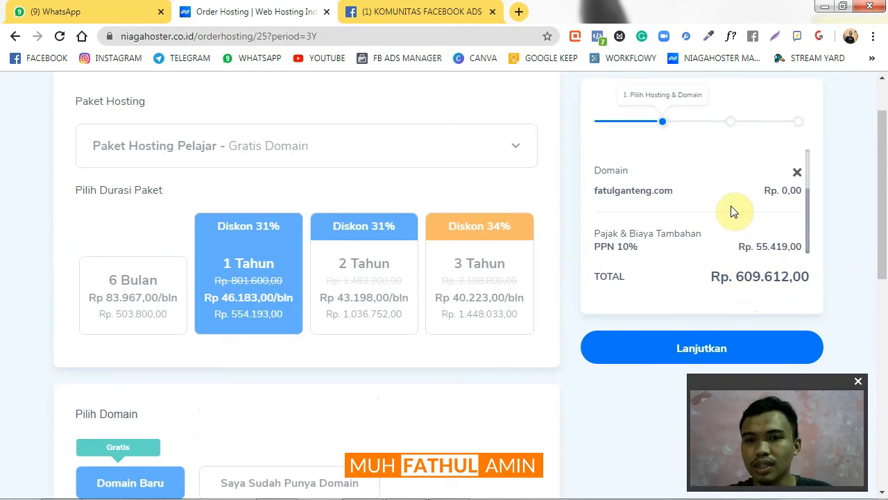
scroll(593, 316, down, 1)
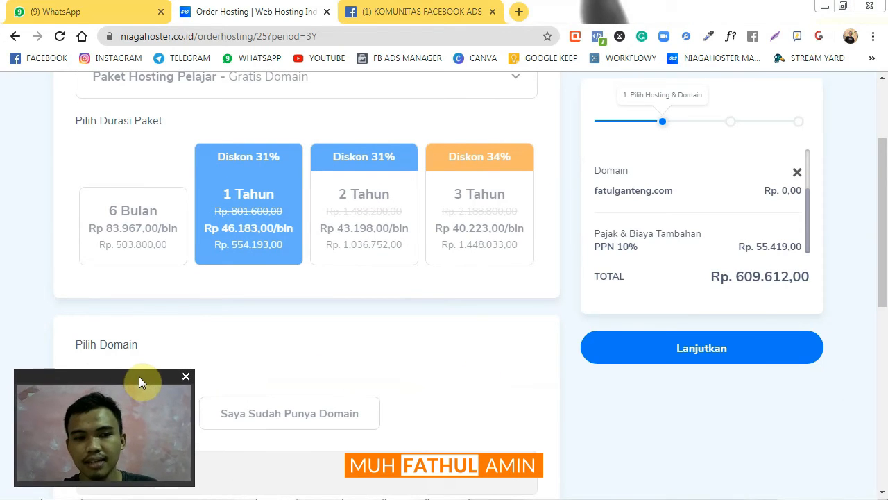
Continue to the Tambah Fitur page listing WordPress, SSL and WHOIS privacy add-ons
click(749, 356)
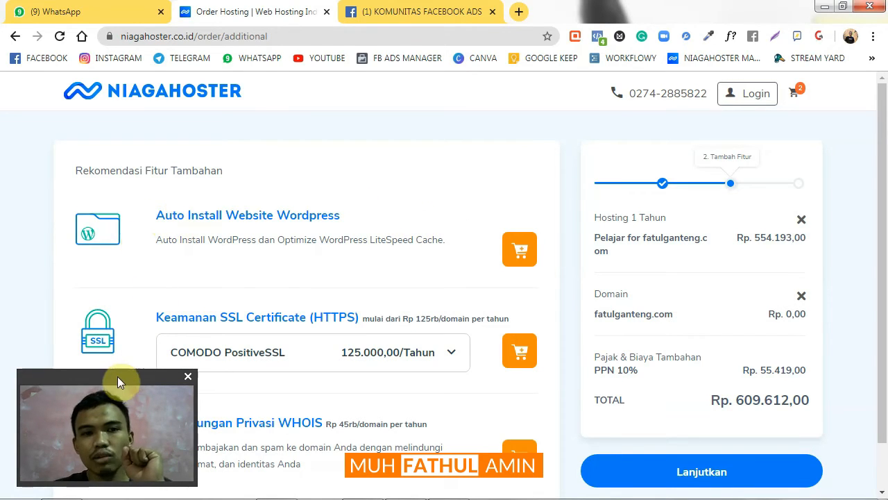
drag(113, 380, 769, 380)
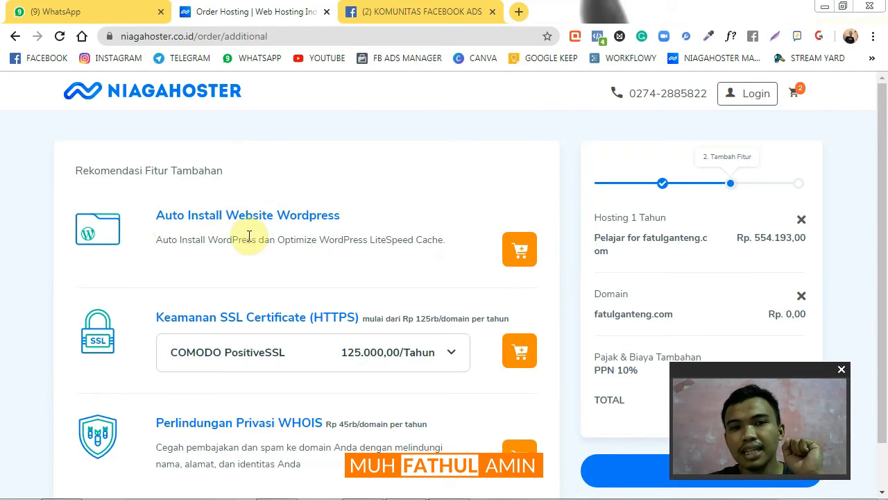
Add Auto Install Website Wordpress to the cart at Rp 0,00
click(522, 252)
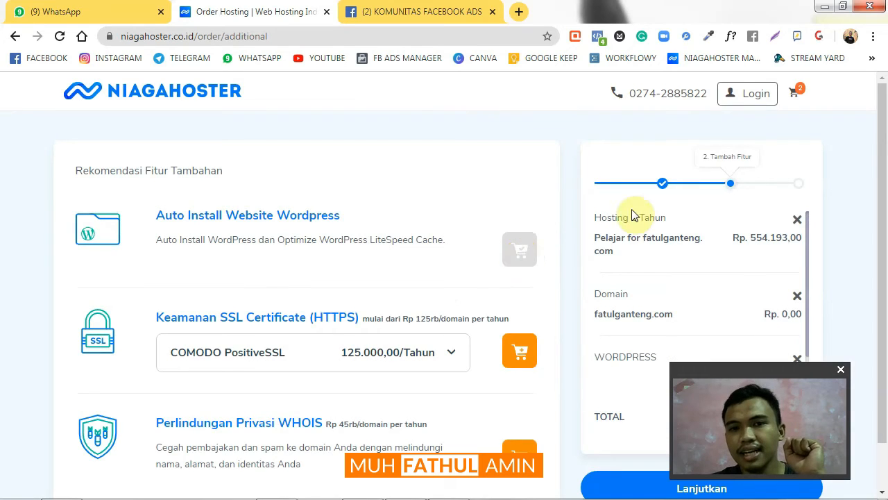
scroll(690, 267, down, 2)
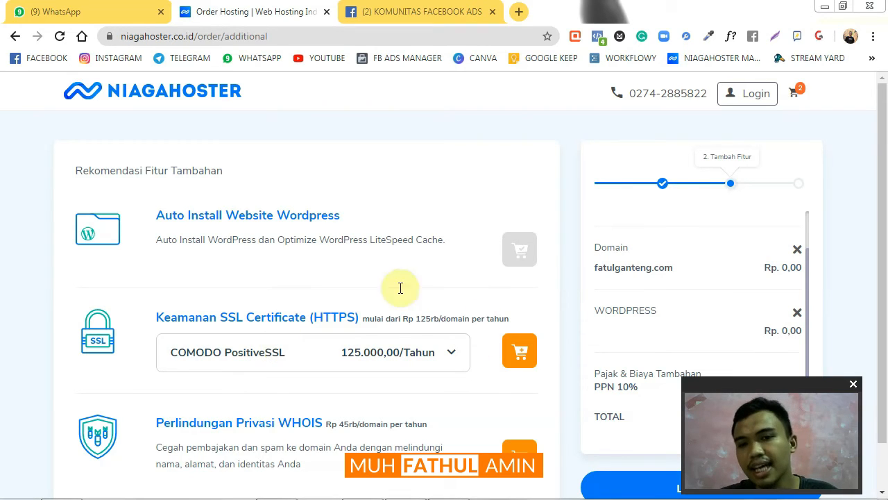
Look through the SSL packages and add COMODO PositiveSSL (Rp 125.000,00/Tahun) to the cart
click(451, 353)
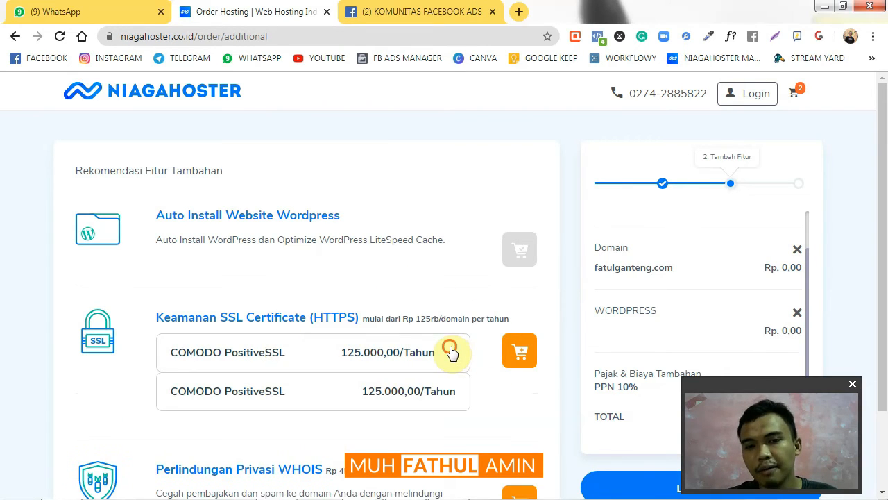
click(452, 352)
click(520, 352)
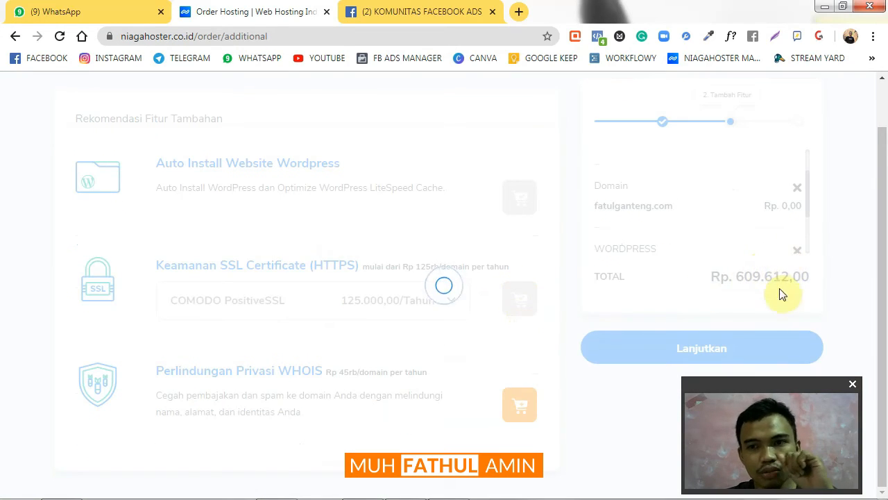
Remove the COMODO PositiveSSL certificate from the order and proceed to Metode Pembayaran
scroll(750, 273, up, 2)
scroll(770, 254, down, 3)
scroll(800, 194, down, 3)
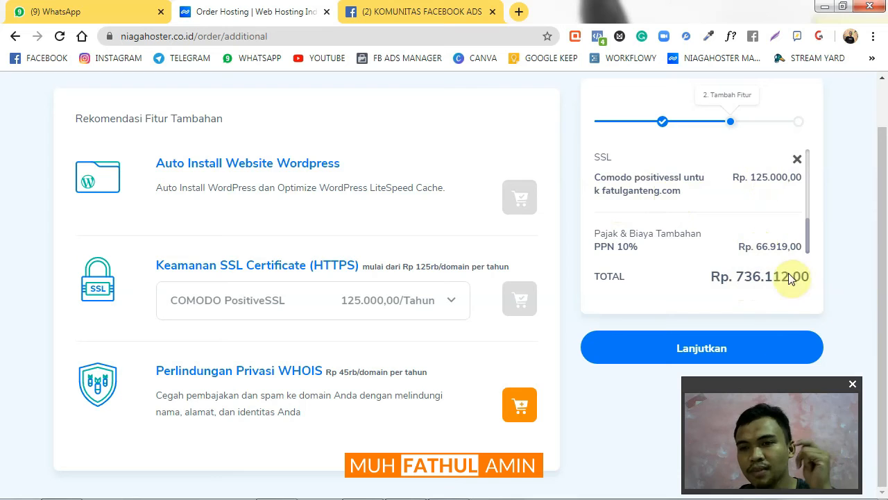
click(797, 160)
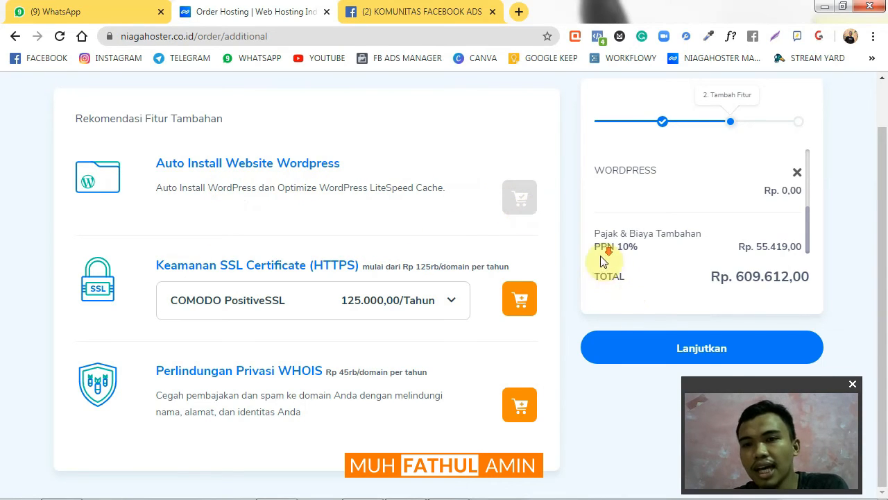
click(738, 345)
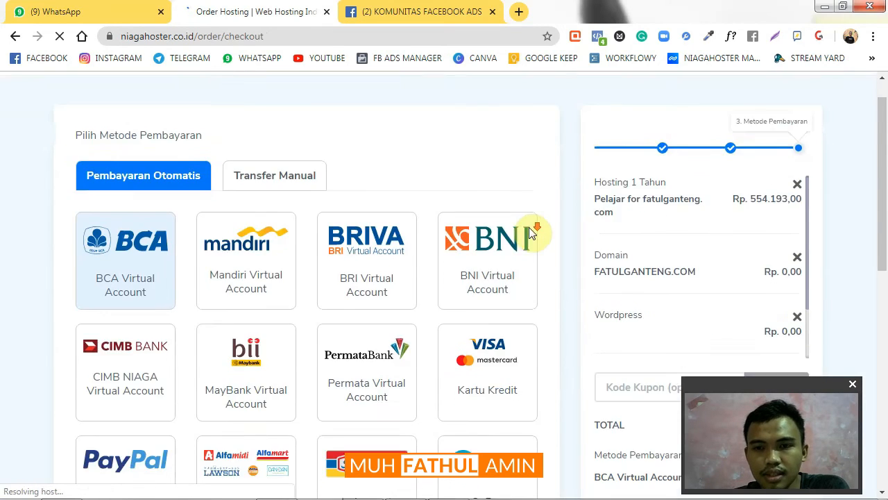
scroll(532, 231, down, 3)
scroll(532, 233, up, 1)
scroll(528, 233, up, 2)
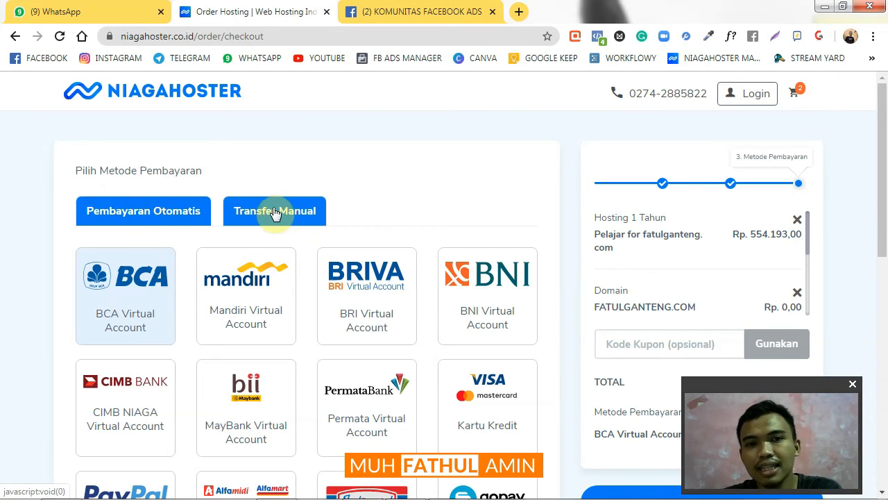
scroll(291, 215, down, 1)
scroll(182, 181, up, 1)
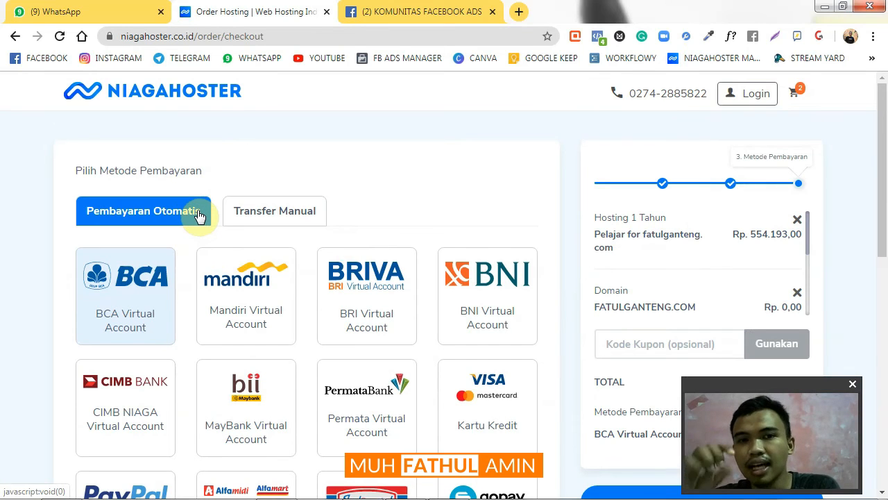
Select the Mandiri Virtual Account card under Pembayaran Otomatis; total stays Rp 609.612,00
click(264, 213)
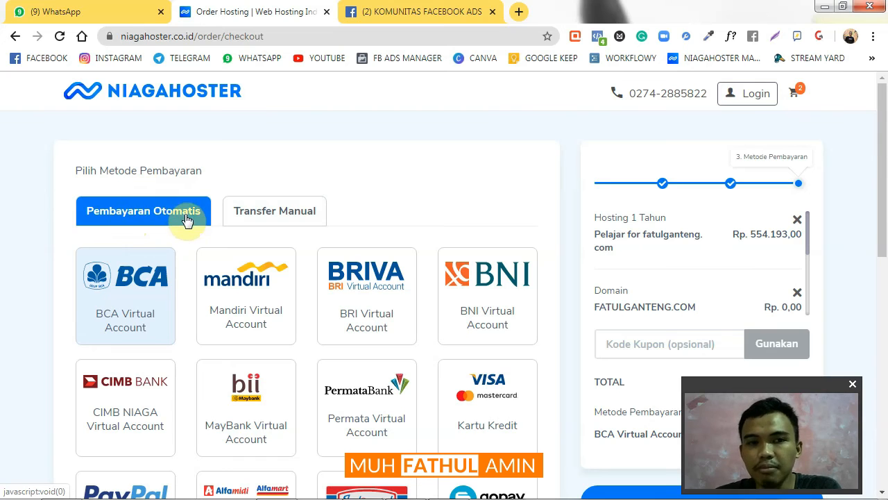
scroll(187, 221, down, 1)
scroll(186, 219, down, 3)
scroll(180, 212, up, 4)
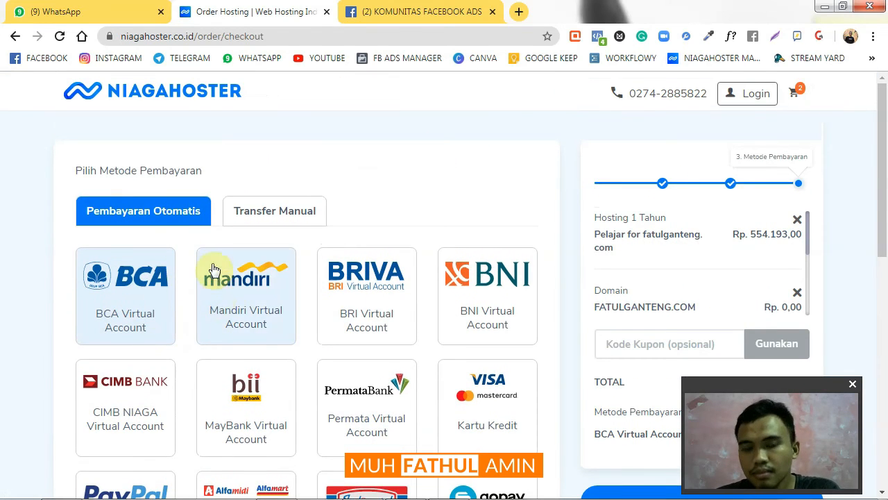
scroll(191, 251, down, 1)
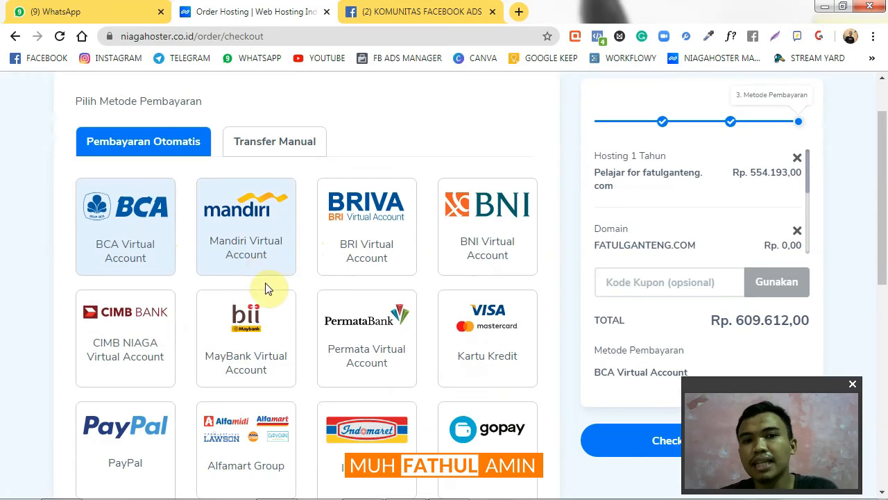
click(259, 210)
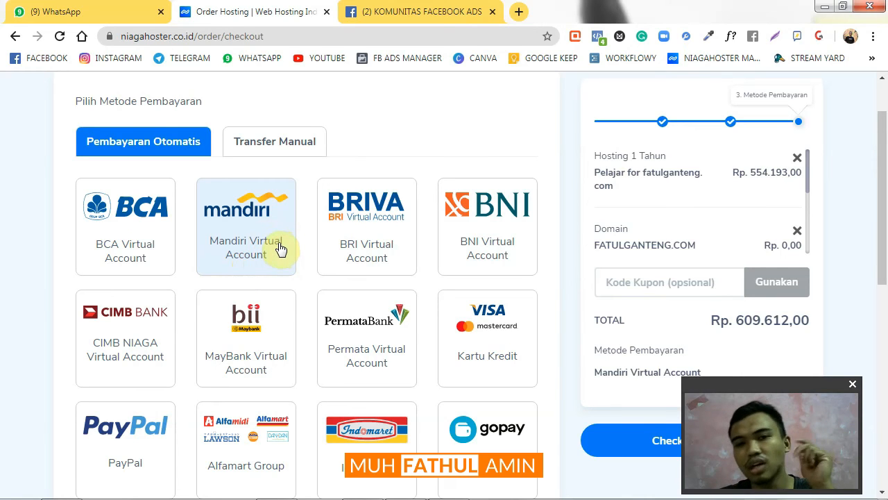
scroll(347, 405, down, 2)
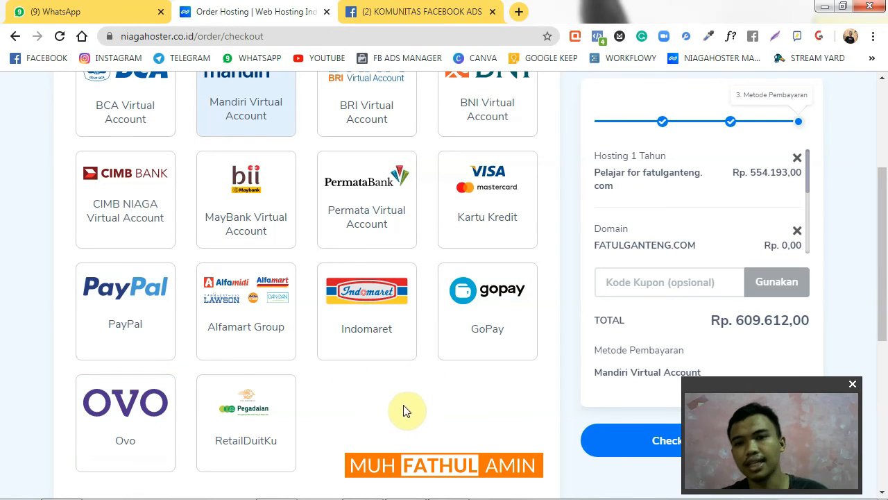
scroll(381, 403, up, 2)
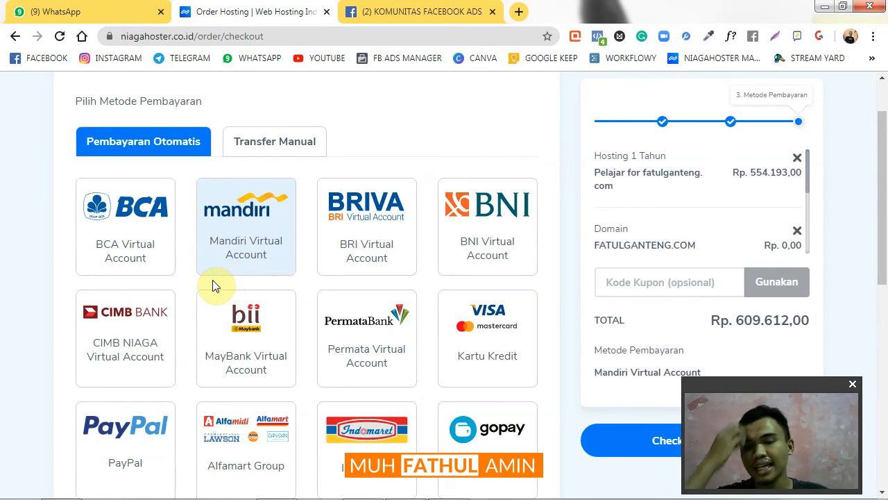
scroll(212, 285, down, 1)
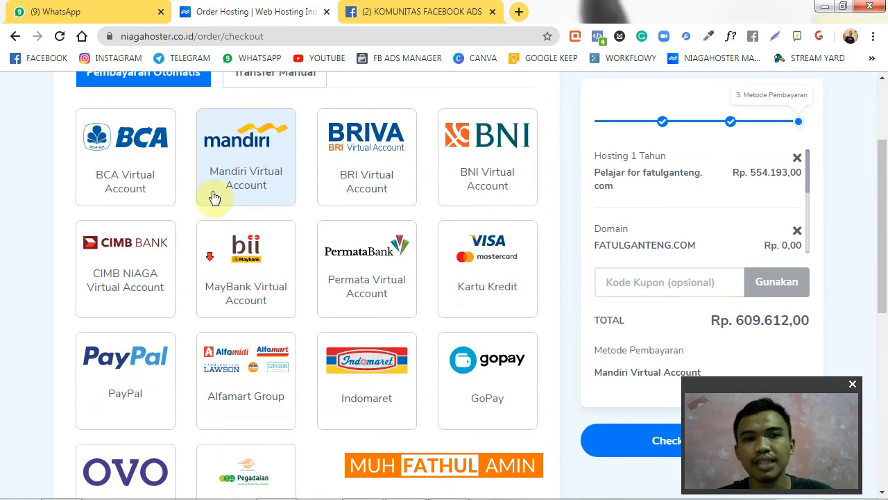
Select the BCA Virtual Account card again; total remains Rp 609.612,00
click(158, 177)
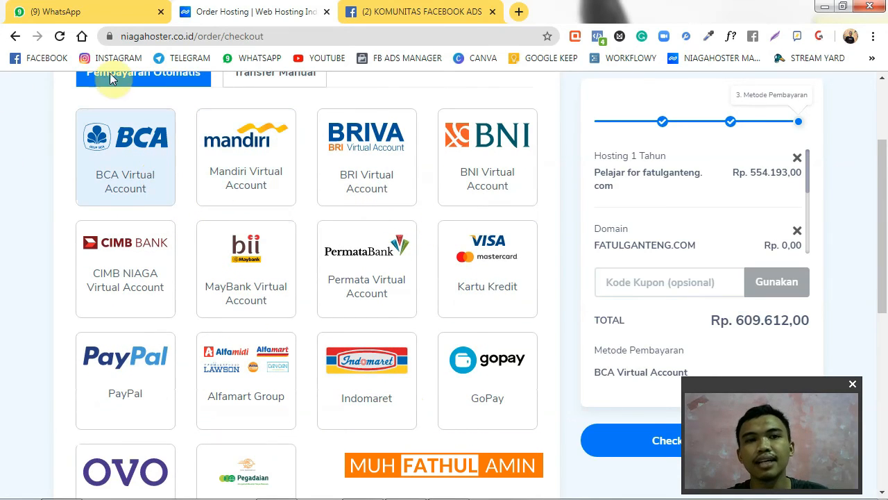
scroll(347, 205, up, 2)
scroll(417, 291, down, 3)
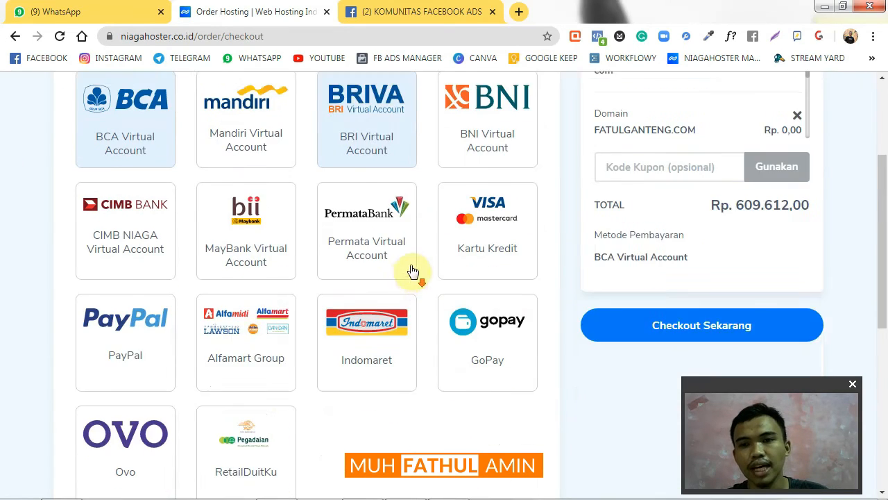
scroll(826, 242, down, 1)
drag(801, 383, 183, 374)
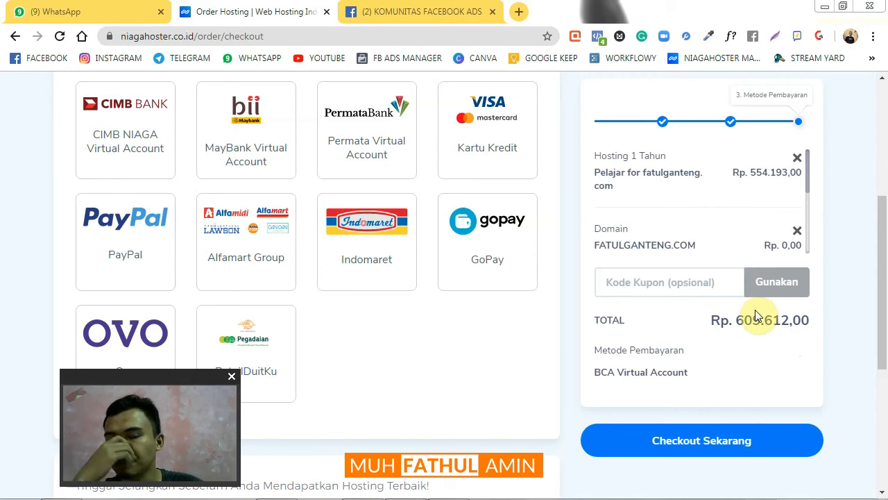
Enter coupon code KOMUNITAS and apply it, lowering the total to Rp 579.132,00
click(709, 283)
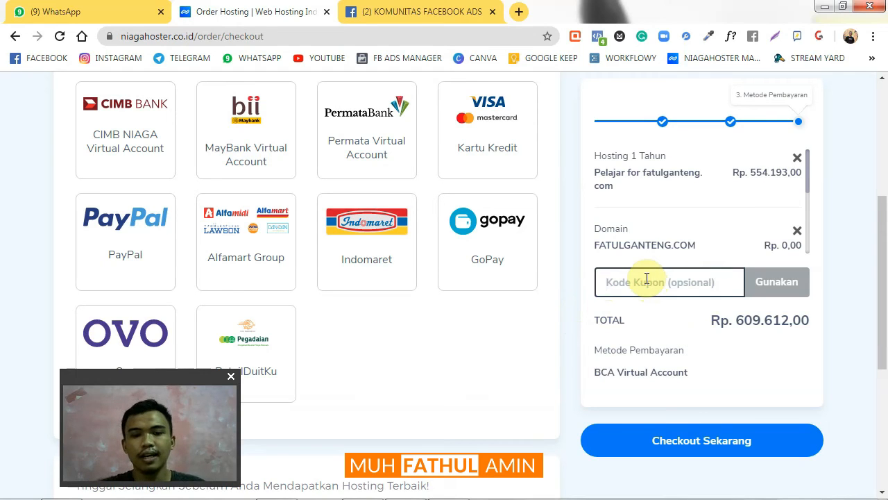
text(KOMUNITAS)
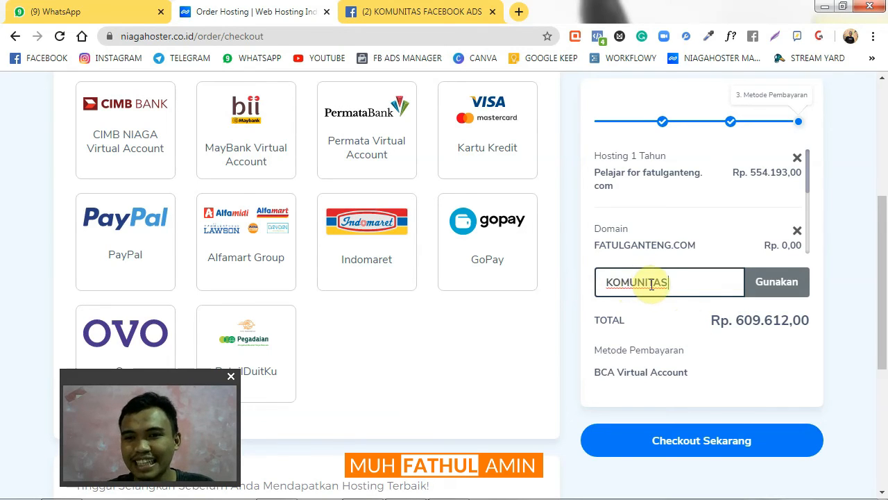
click(763, 291)
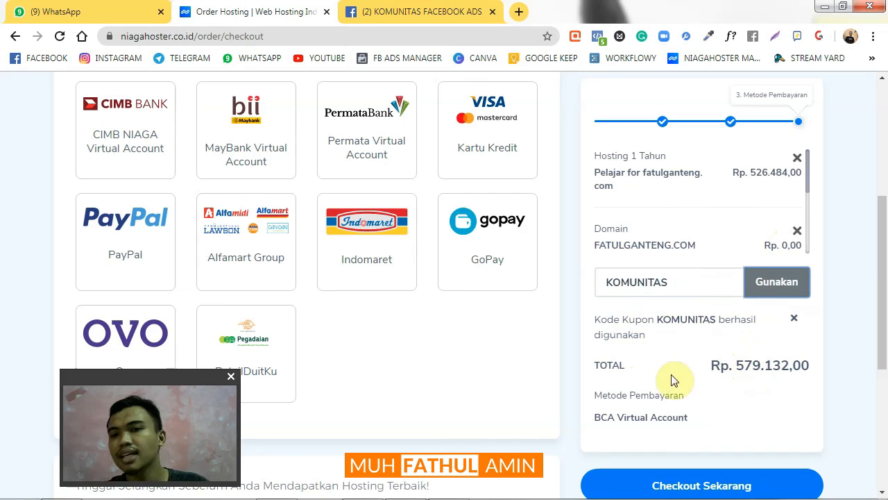
Scroll to the account section and preview the Belum Punya Akun registration fields
scroll(743, 327, down, 1)
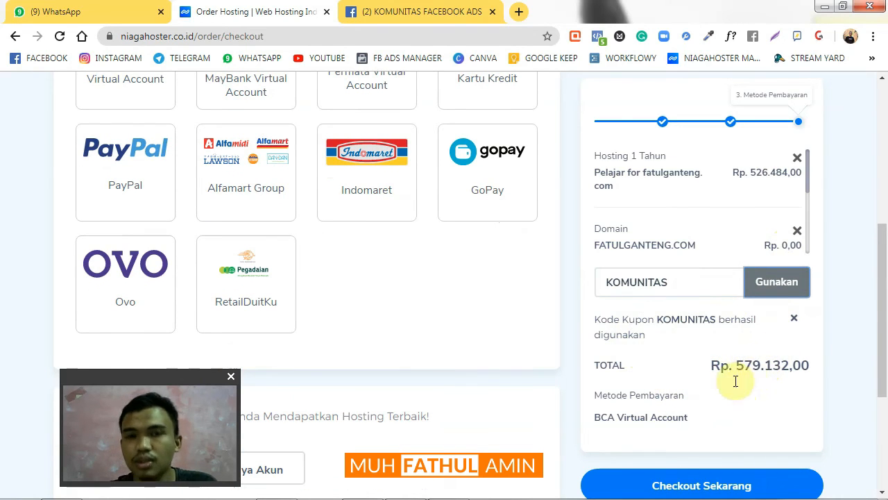
scroll(277, 378, down, 3)
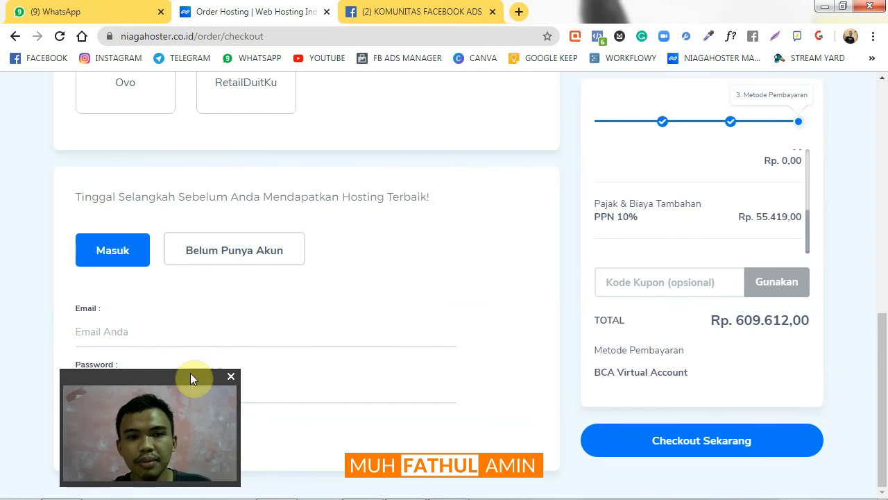
drag(184, 371, 822, 371)
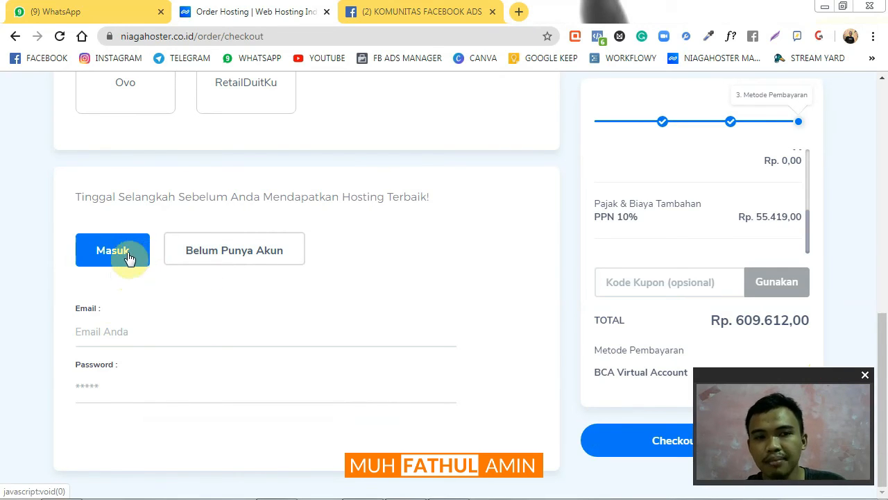
click(229, 258)
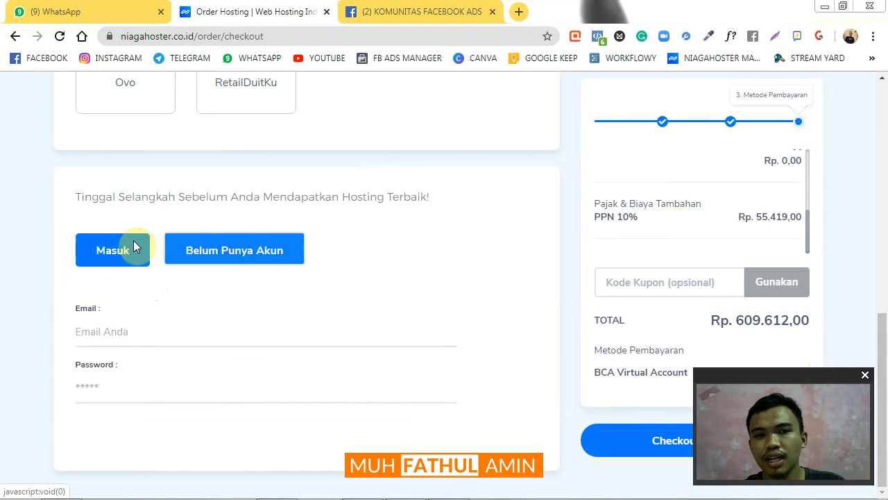
click(192, 255)
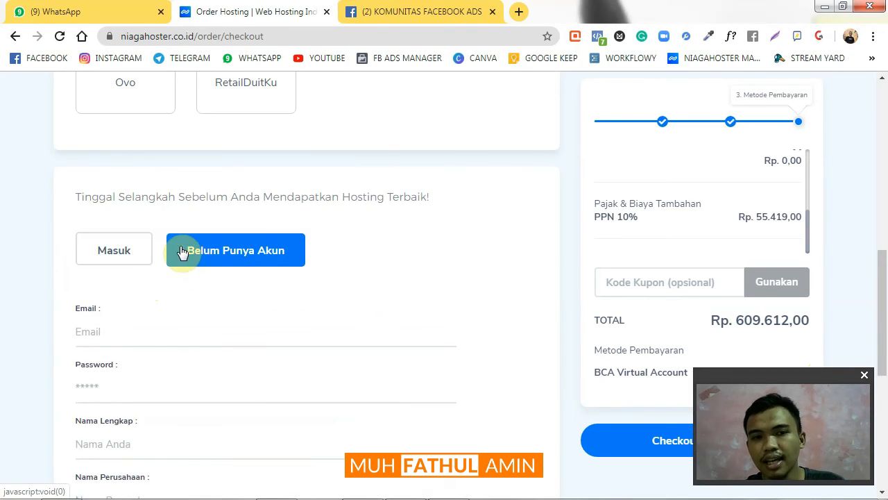
scroll(129, 337, down, 2)
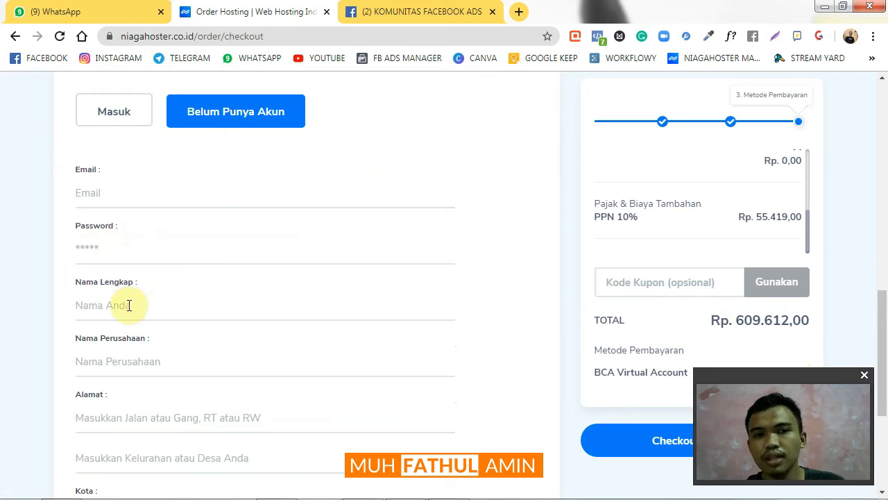
click(129, 305)
click(3, 319)
Switch to the Masuk form showing only Email and Password fields
scroll(114, 291, down, 2)
scroll(121, 416, up, 1)
scroll(120, 411, up, 4)
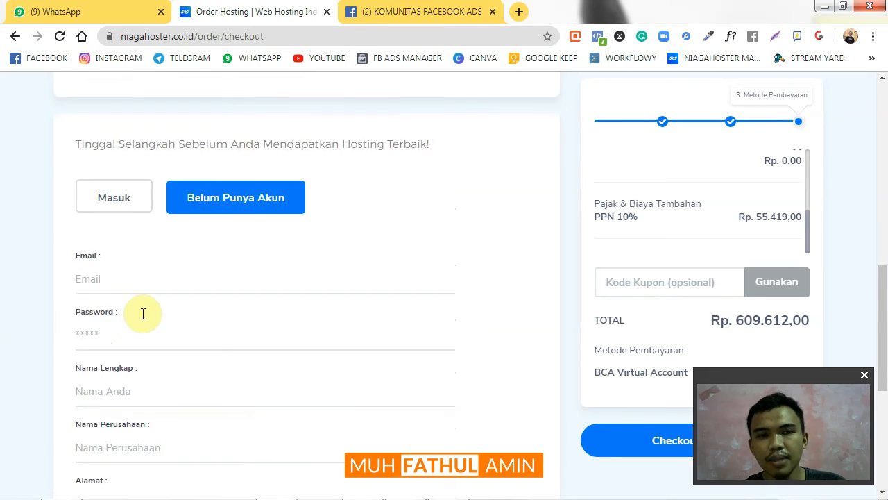
scroll(173, 416, down, 4)
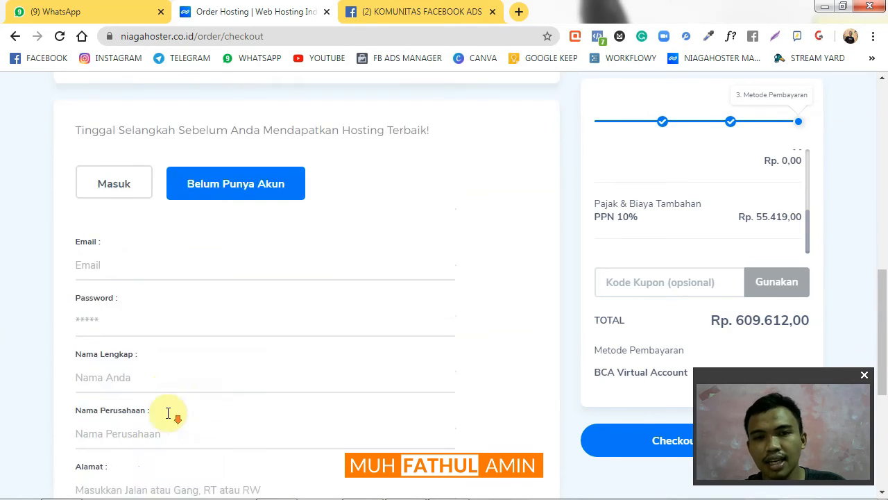
scroll(10, 169, up, 3)
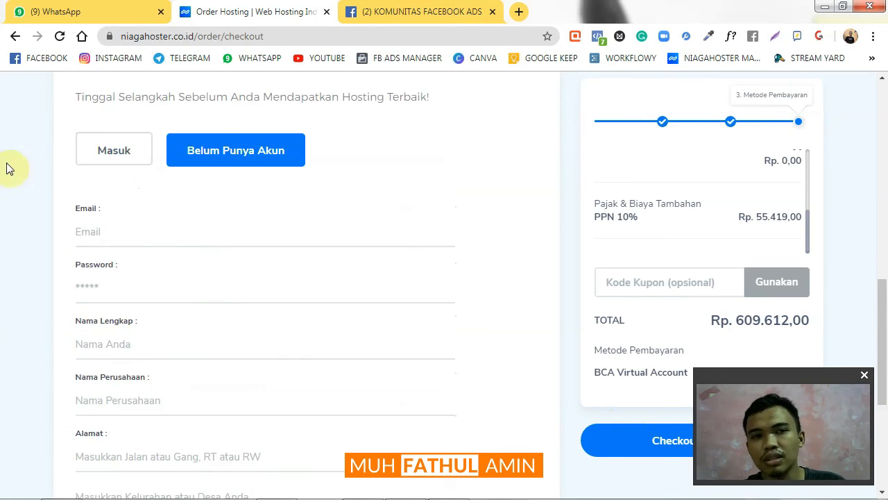
click(113, 160)
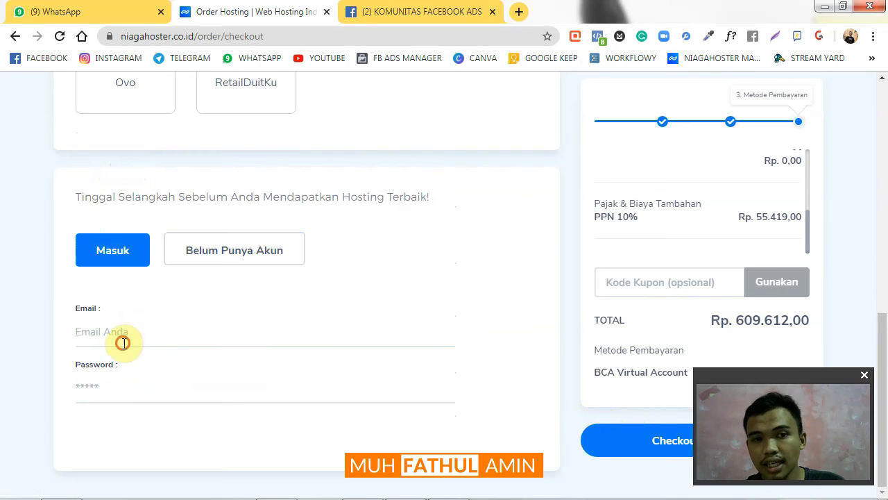
Enter the account e-mail and fill the password from the browser's saved login
click(123, 340)
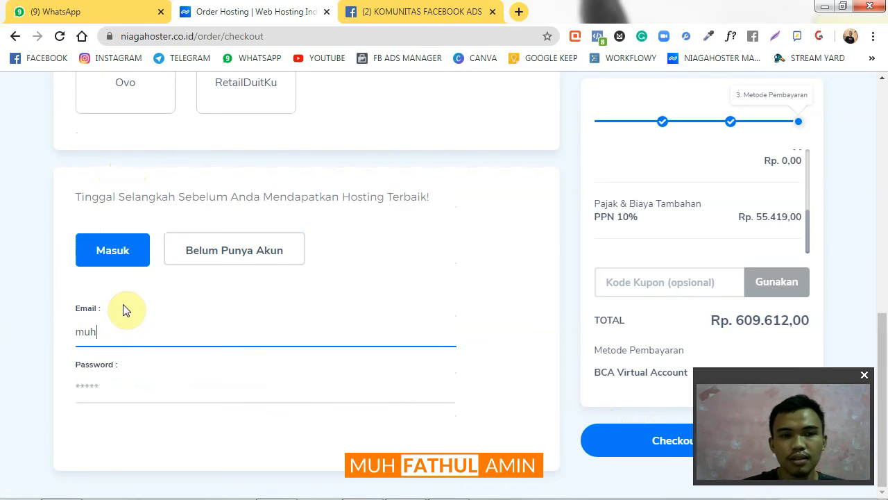
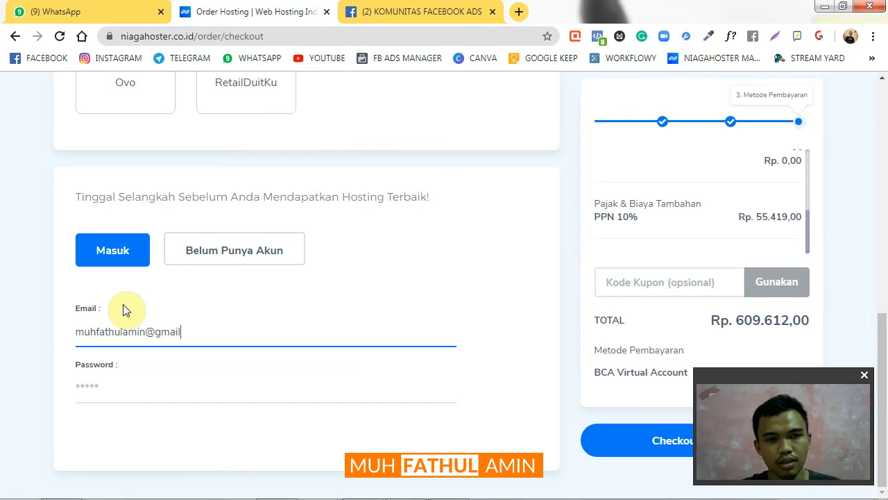
click(149, 389)
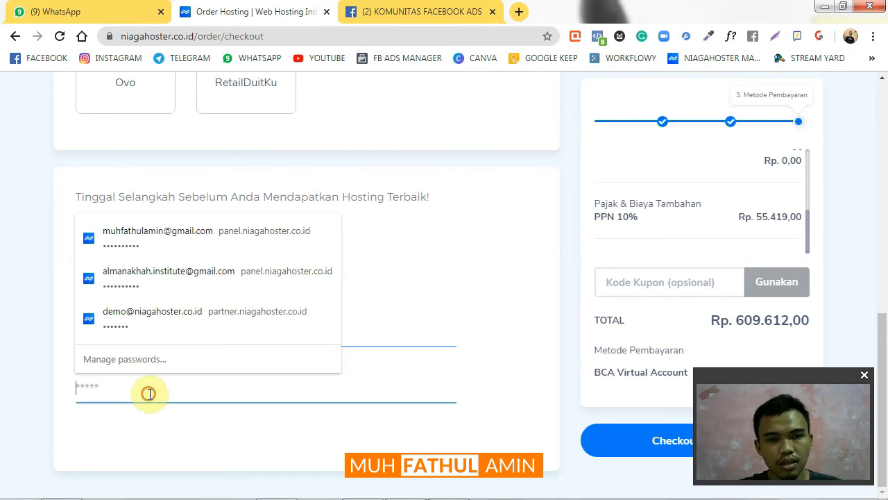
click(185, 242)
drag(732, 381, 59, 384)
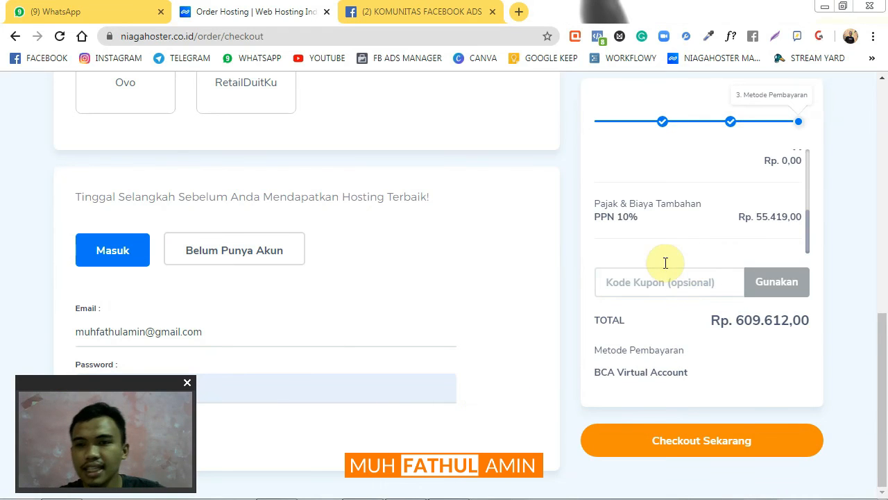
Focus the Kode Kupon field without applying a coupon; total stays Rp 609.612,00
click(634, 284)
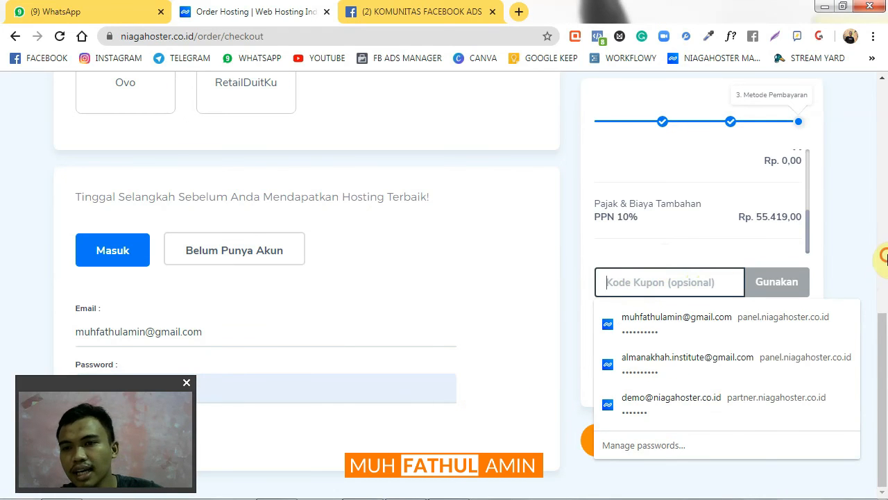
scroll(857, 267, up, 5)
drag(881, 268, 884, 373)
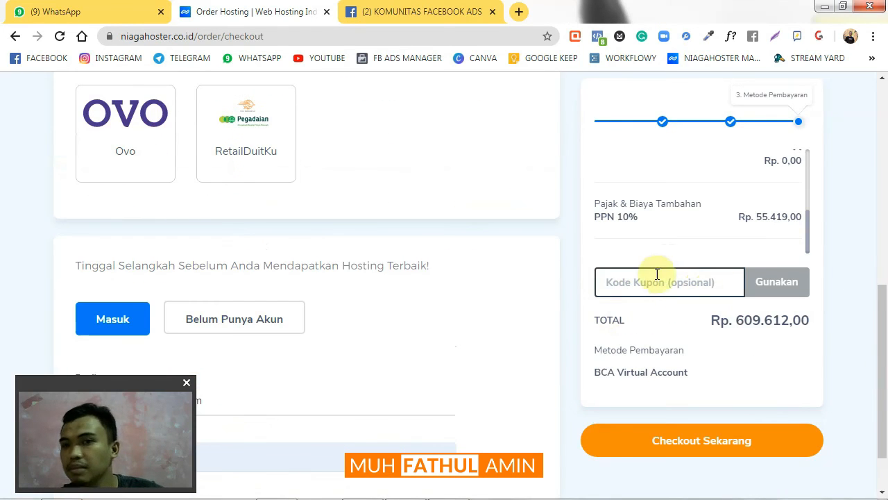
click(698, 282)
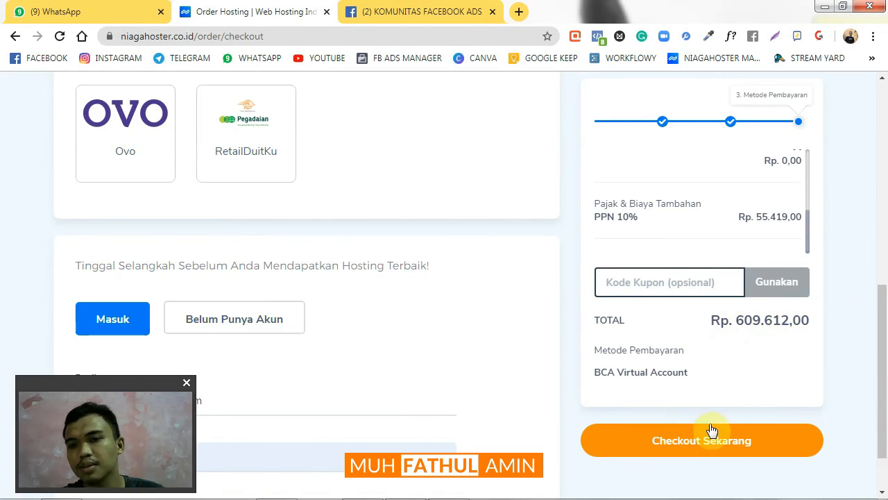
Submit the order via Checkout Sekarang, reaching the thank-you page with a Rp 610.098,00 bill
click(719, 441)
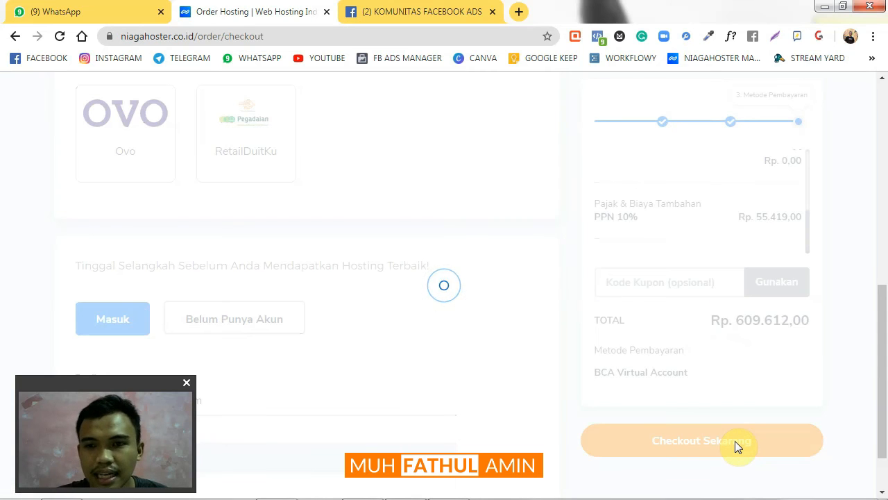
scroll(519, 381, up, 4)
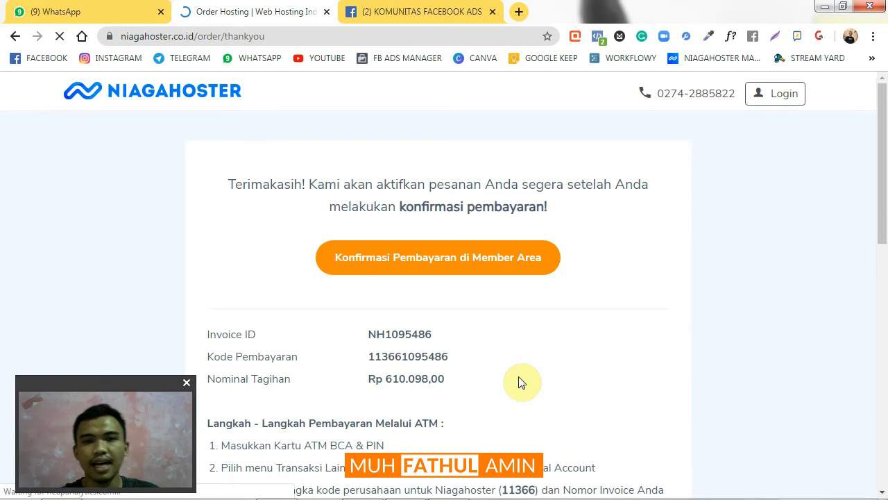
scroll(528, 343, down, 2)
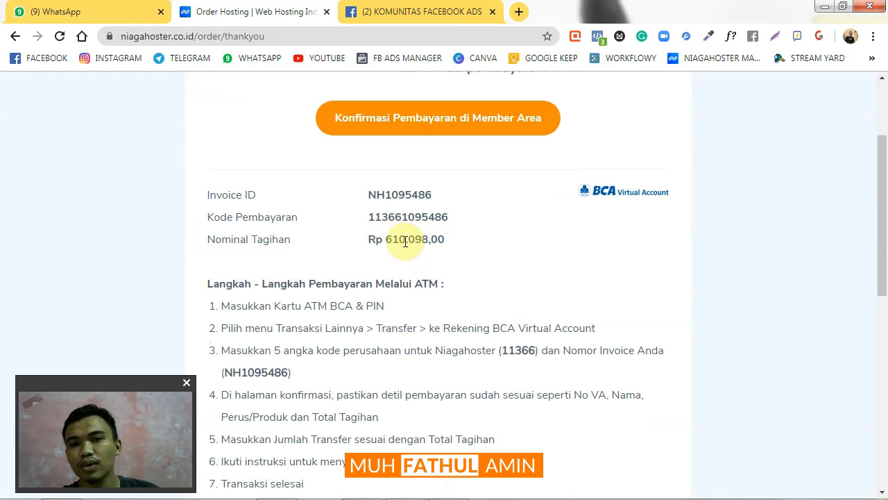
scroll(421, 267, down, 1)
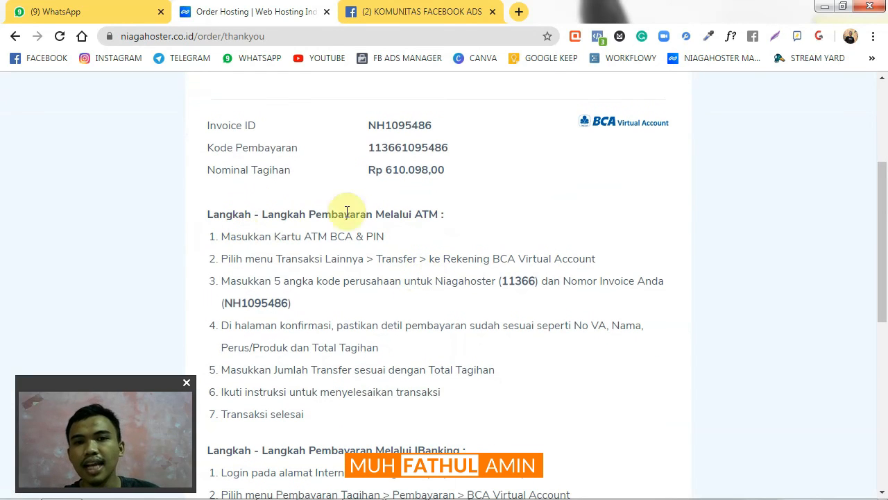
scroll(359, 243, down, 1)
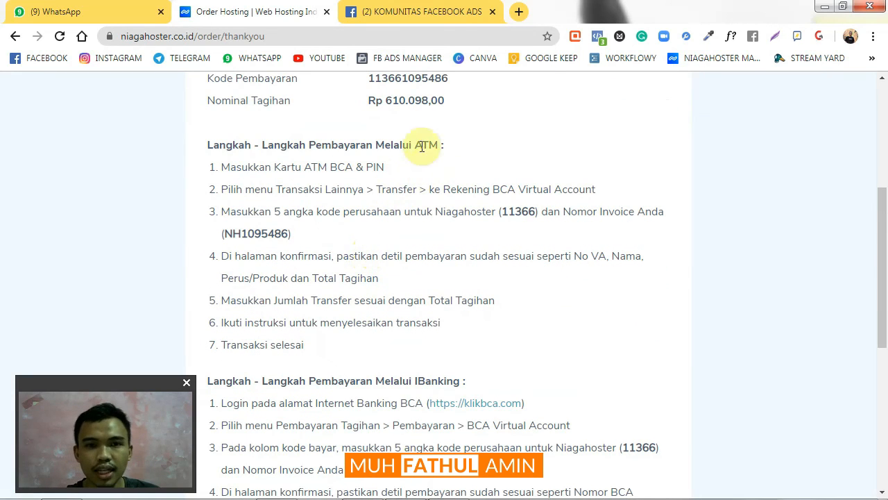
scroll(423, 143, down, 1)
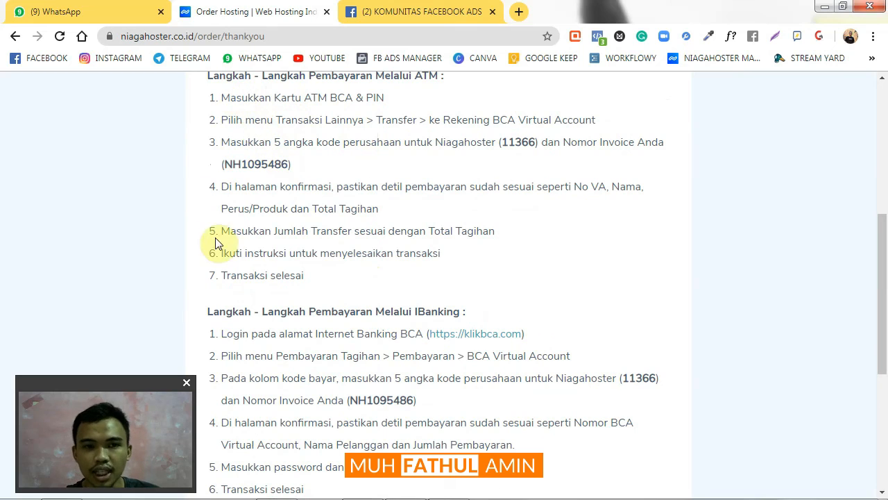
scroll(424, 306, down, 1)
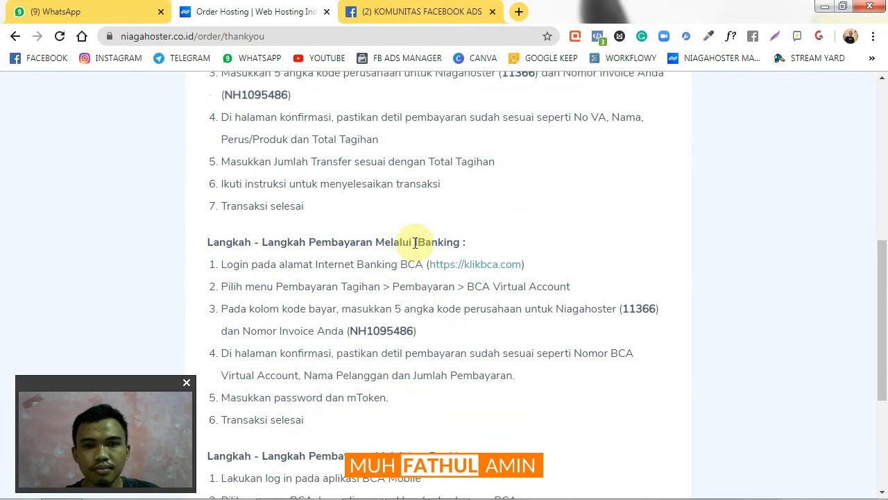
scroll(426, 243, down, 1)
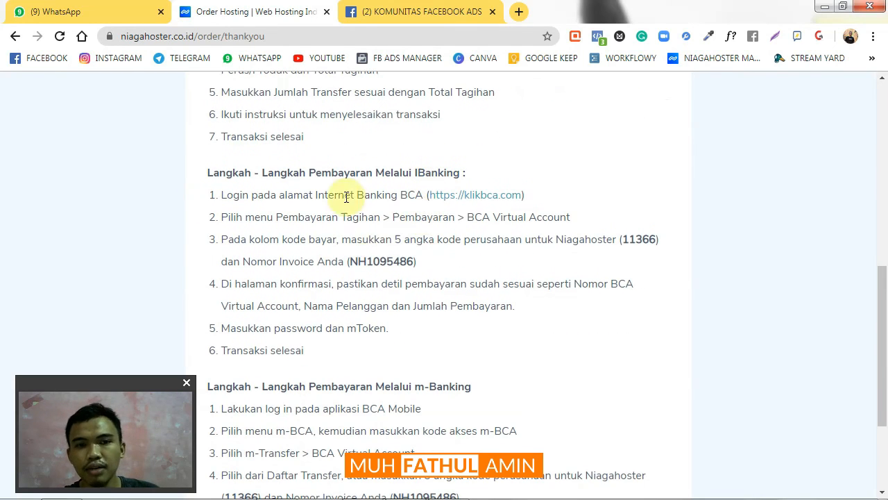
scroll(472, 259, down, 2)
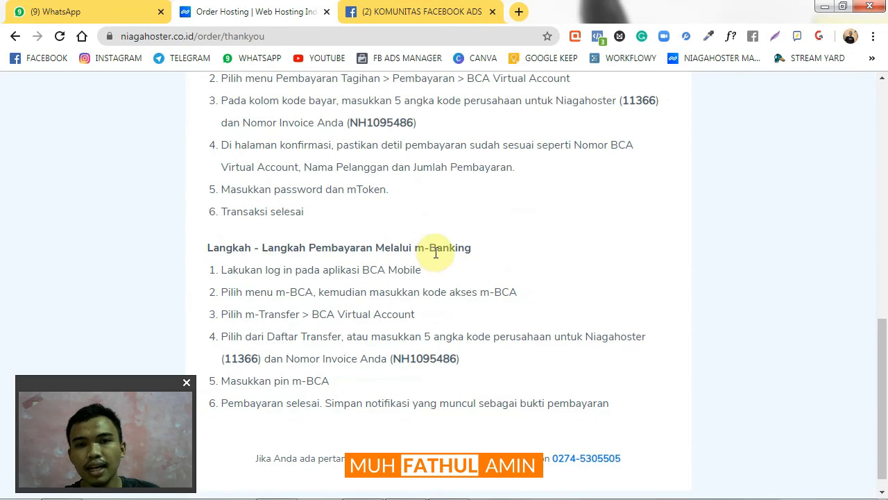
scroll(208, 253, down, 1)
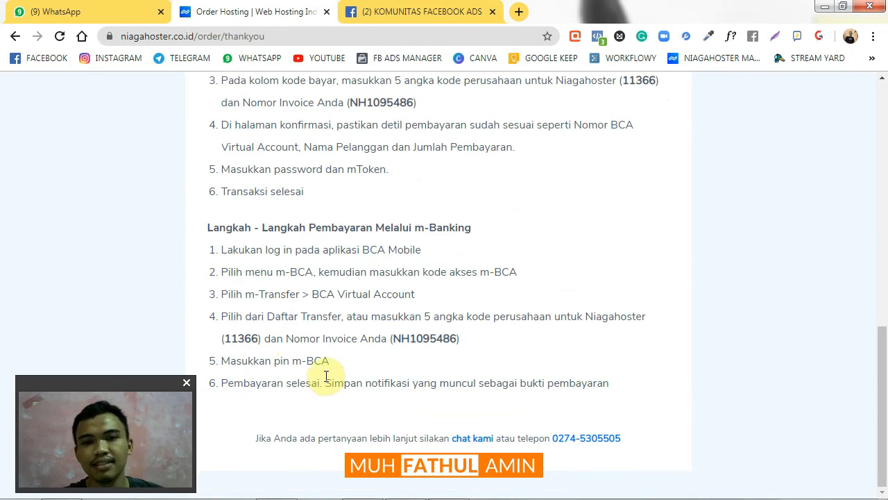
scroll(335, 384, up, 2)
scroll(335, 384, down, 1)
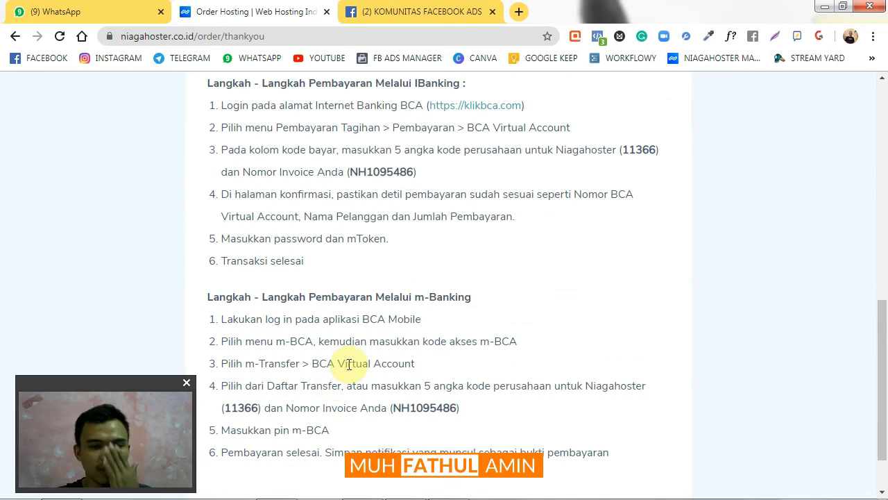
scroll(720, 343, up, 8)
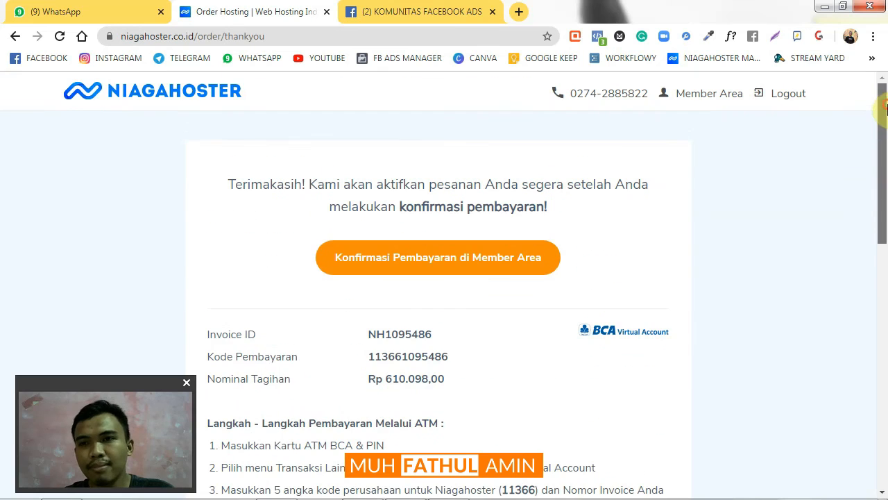
scroll(447, 298, down, 2)
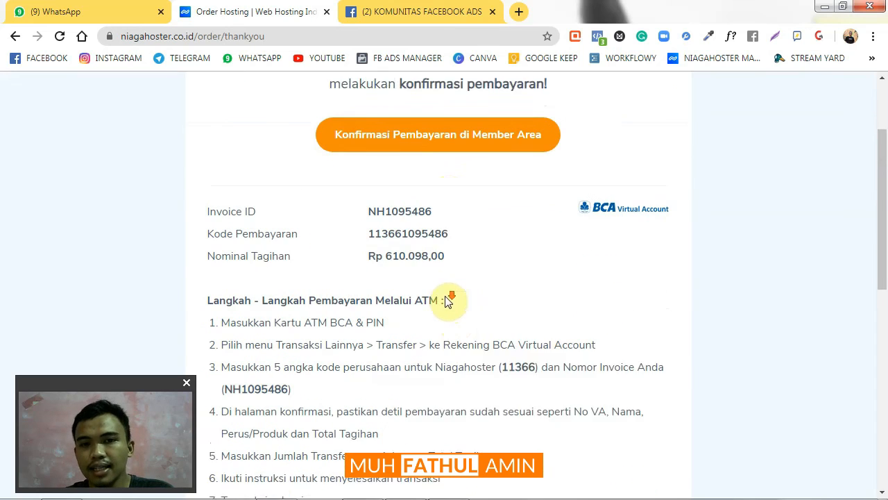